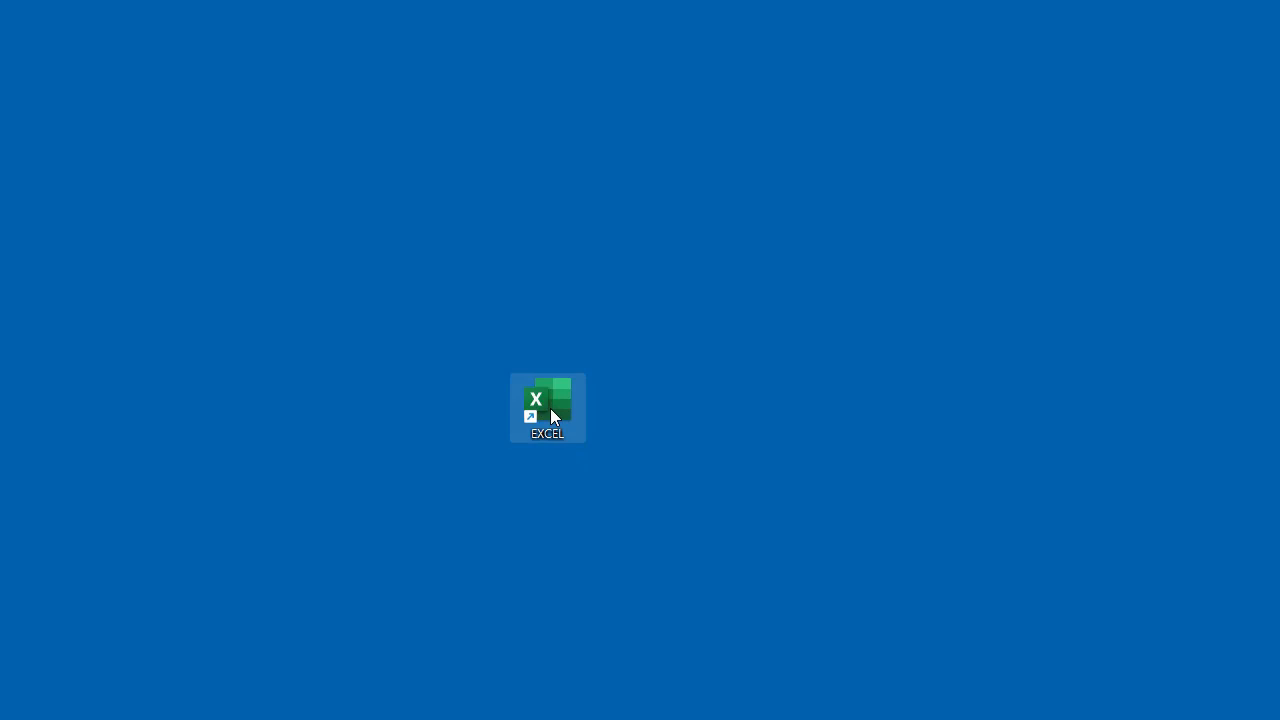
Open Excel, search the online templates for 요금 청구서, and create a workbook from the 요금 청구서 체크리스트 template
double_click(550, 408)
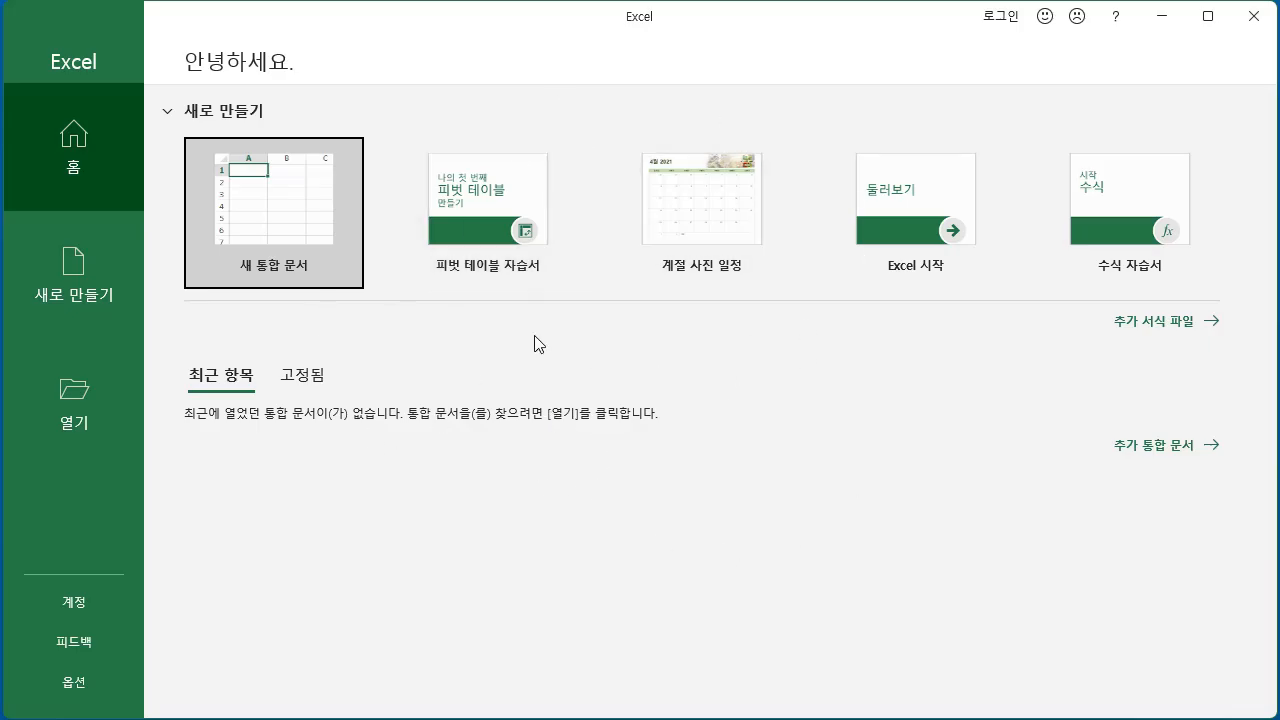
click(80, 290)
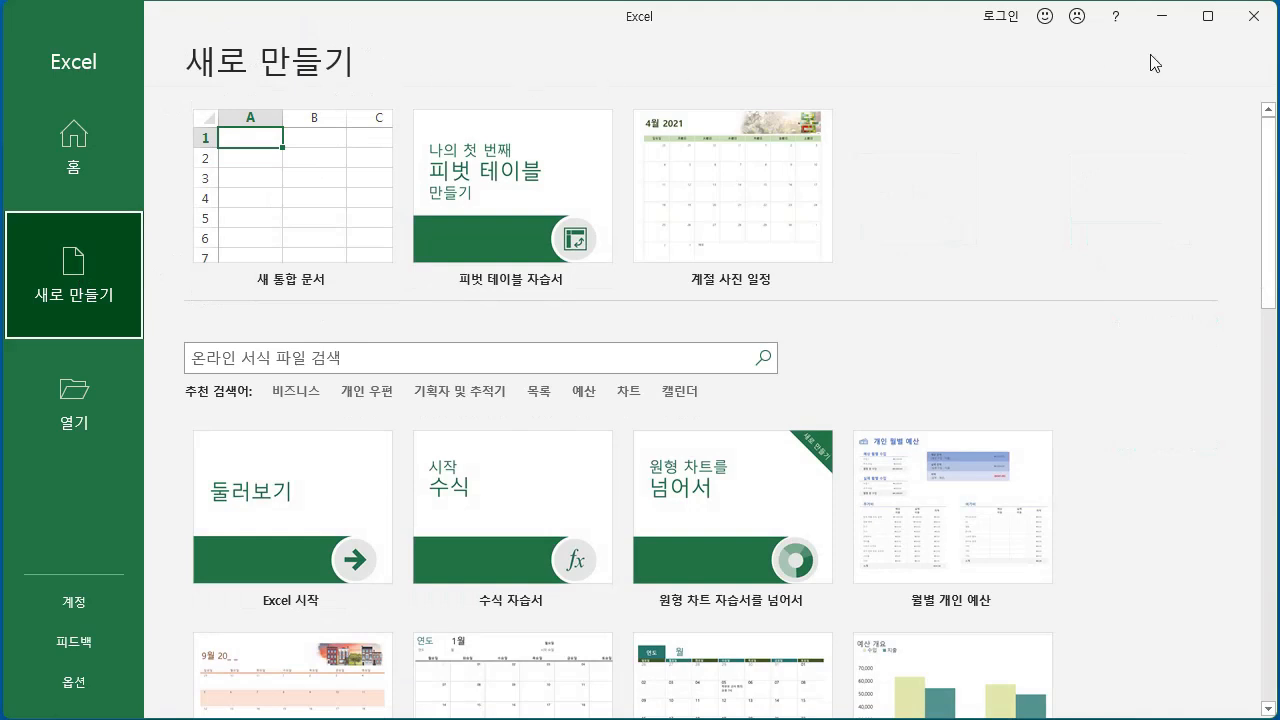
click(200, 365)
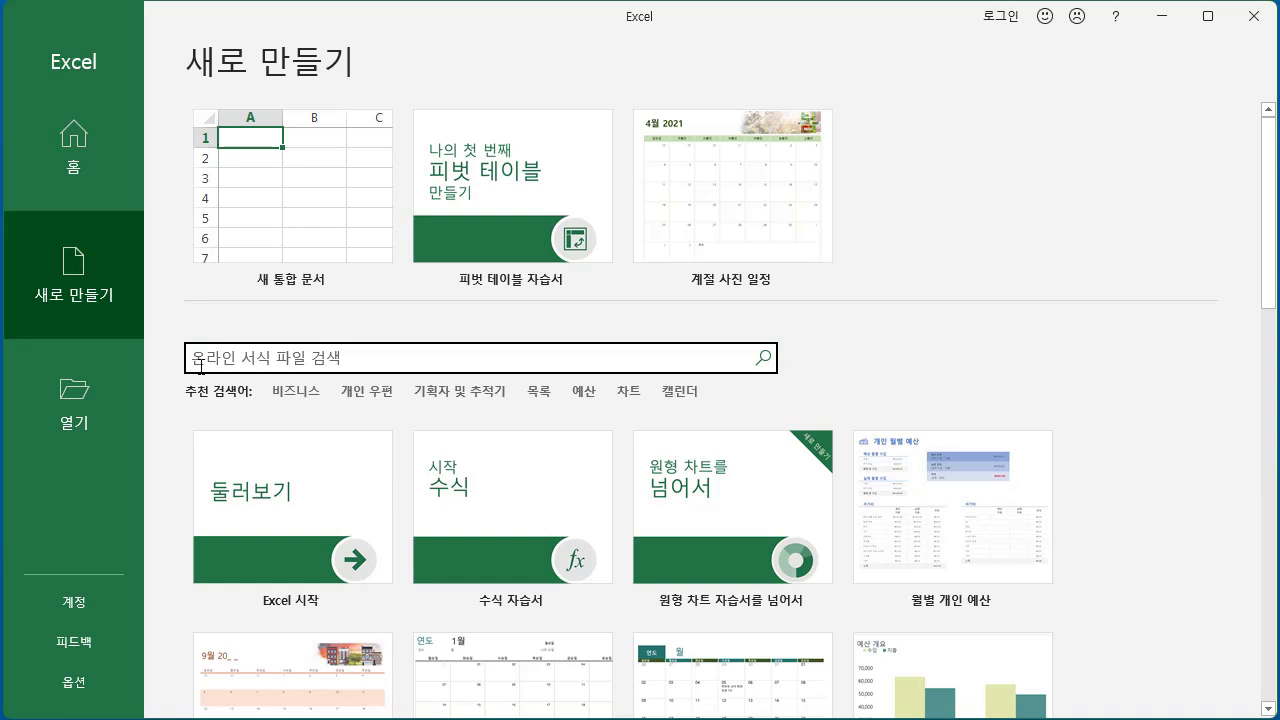
text(요금 청구서)
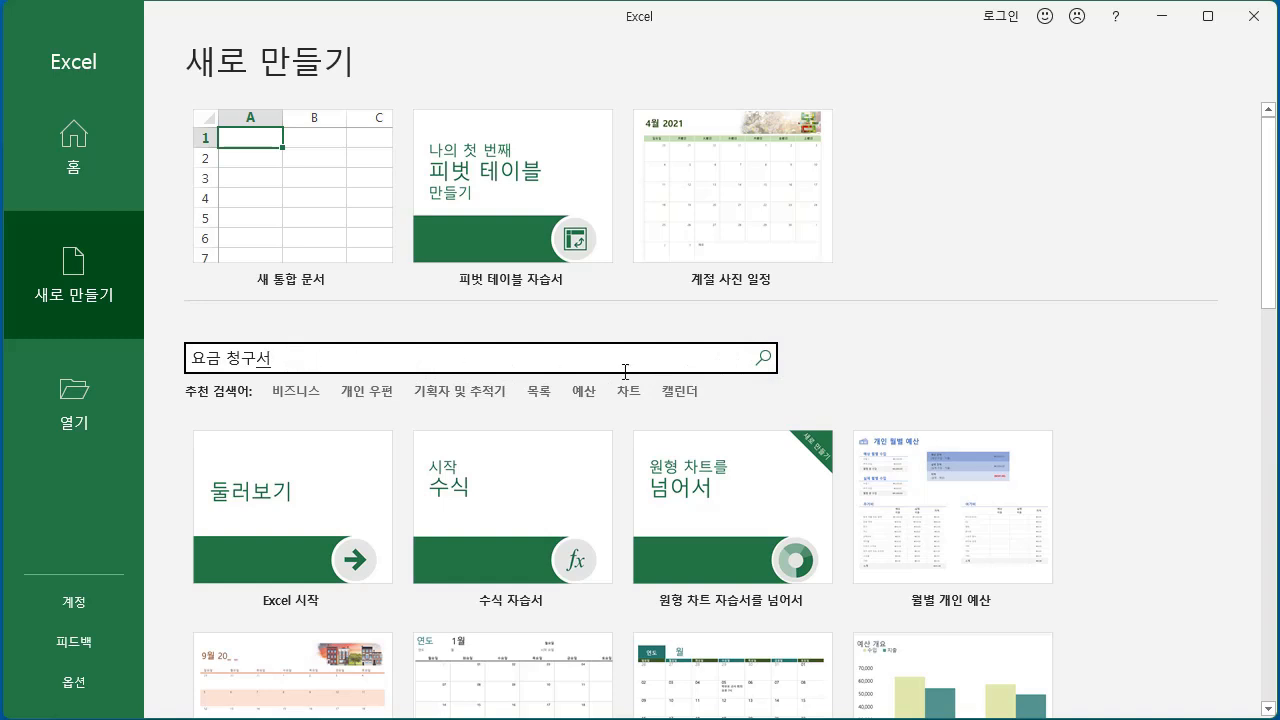
click(769, 367)
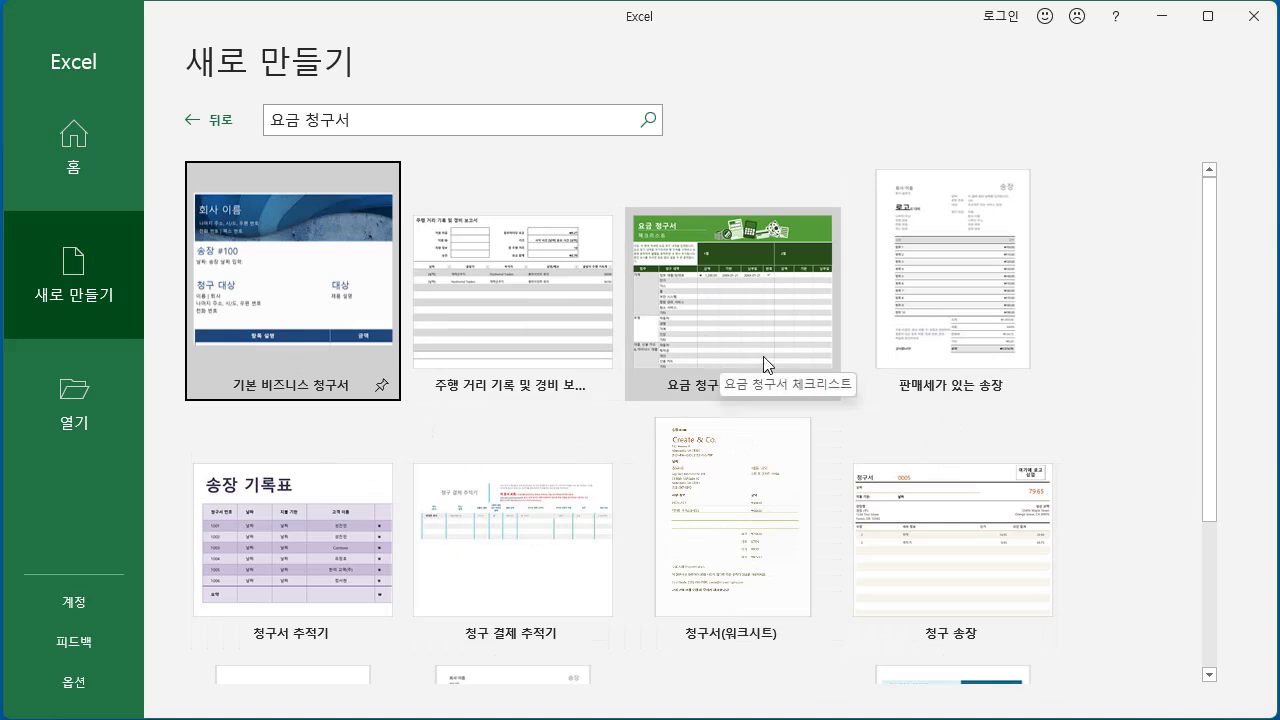
click(750, 333)
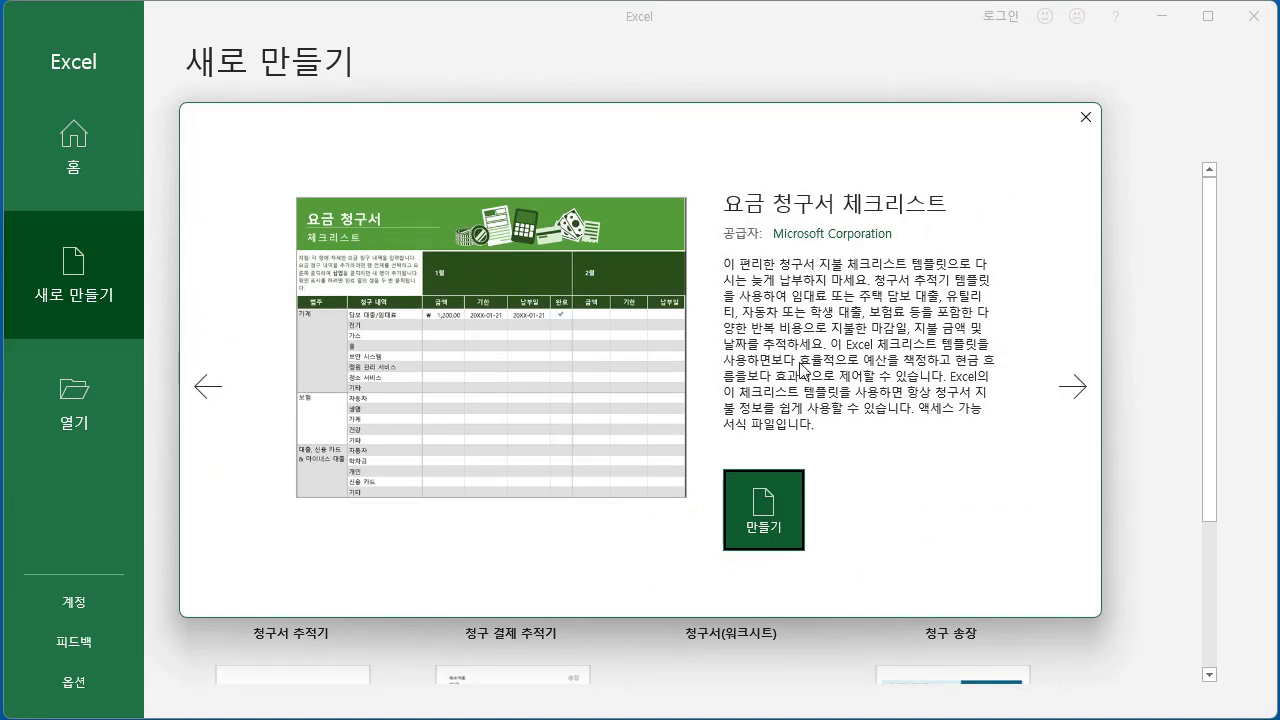
click(779, 525)
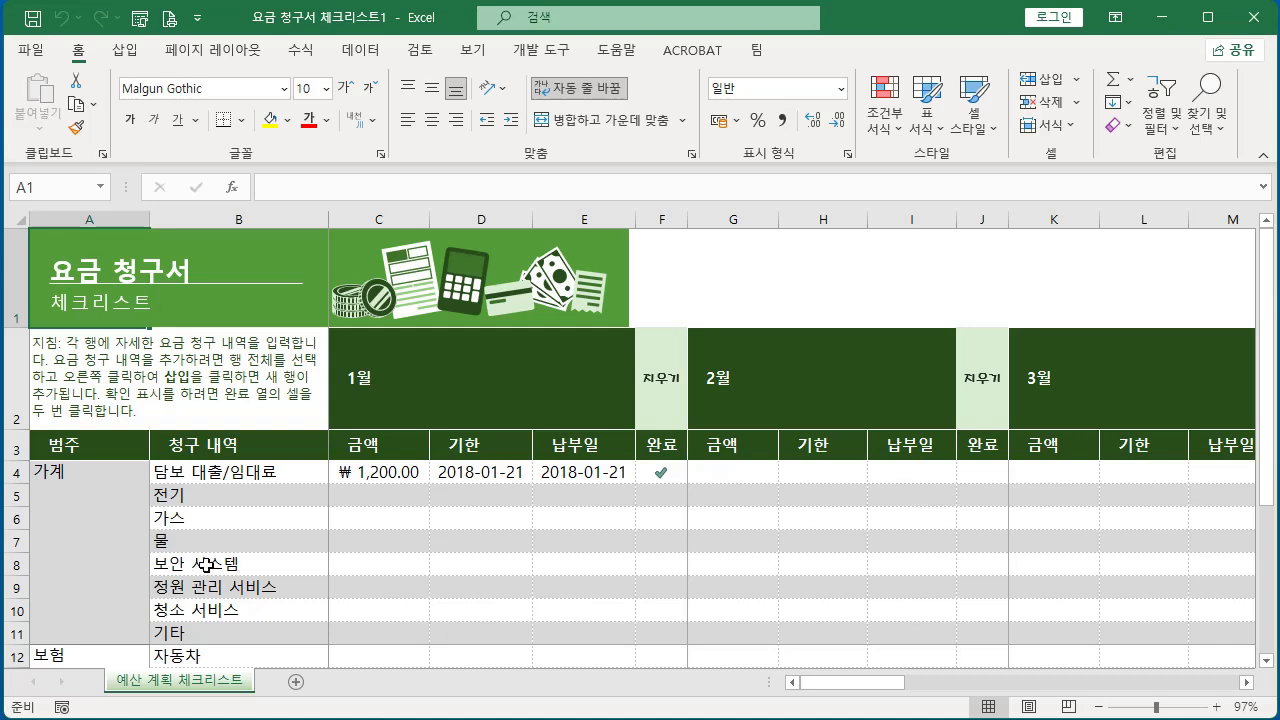
Delete the entire 보안 시스템 row from the 가계 category
click(15, 564)
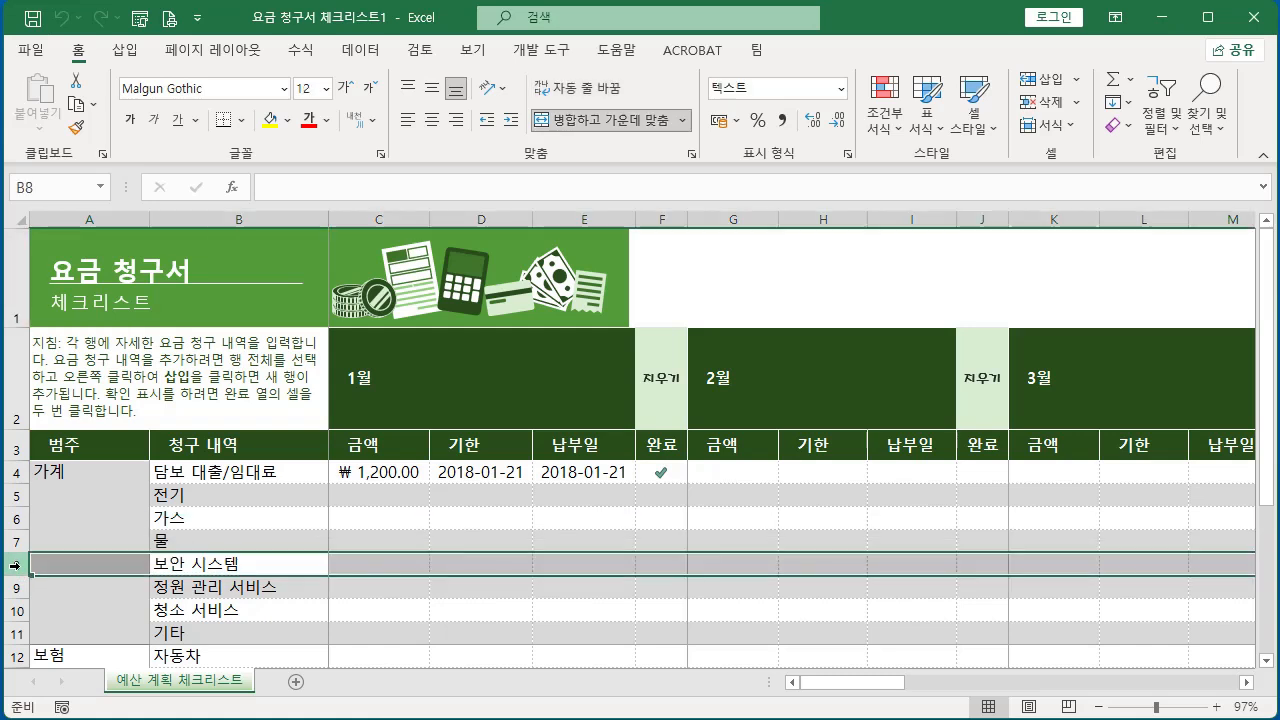
right_click(15, 564)
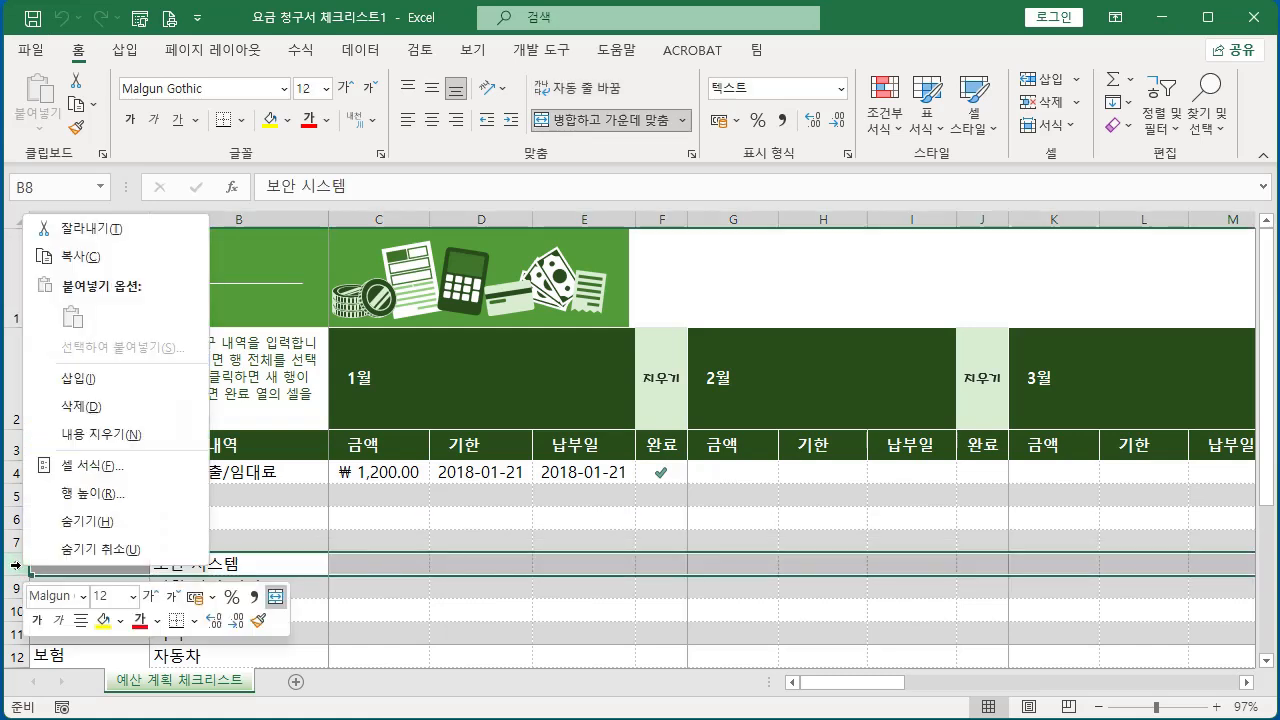
click(90, 414)
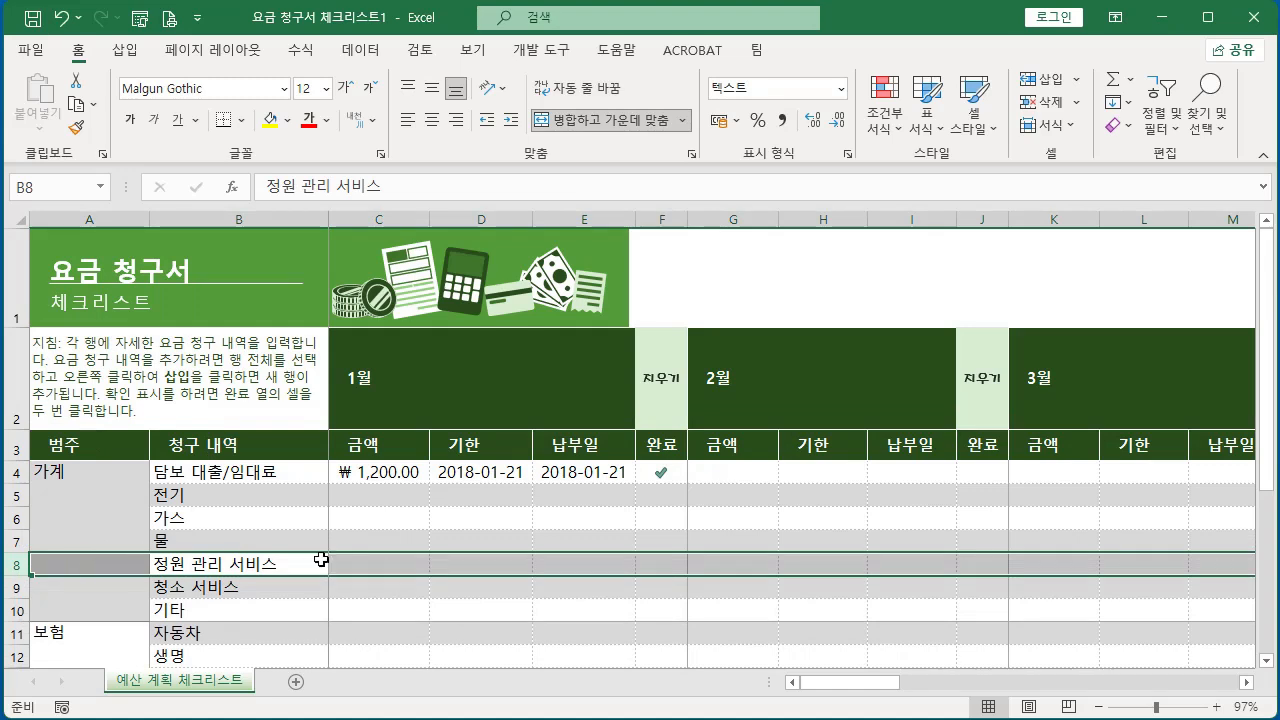
Insert a row above 기타 in the 보험 category and enter 화재 as its billing item in B15
scroll(228, 584, down, 2)
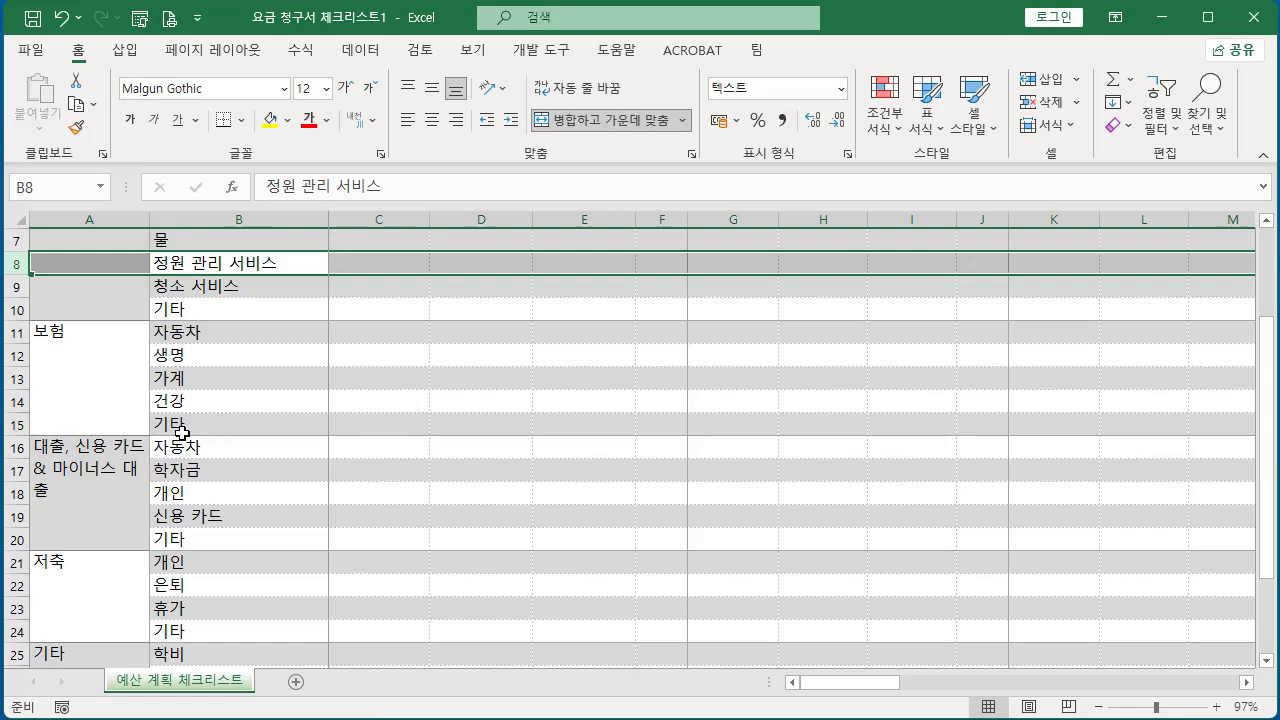
click(12, 424)
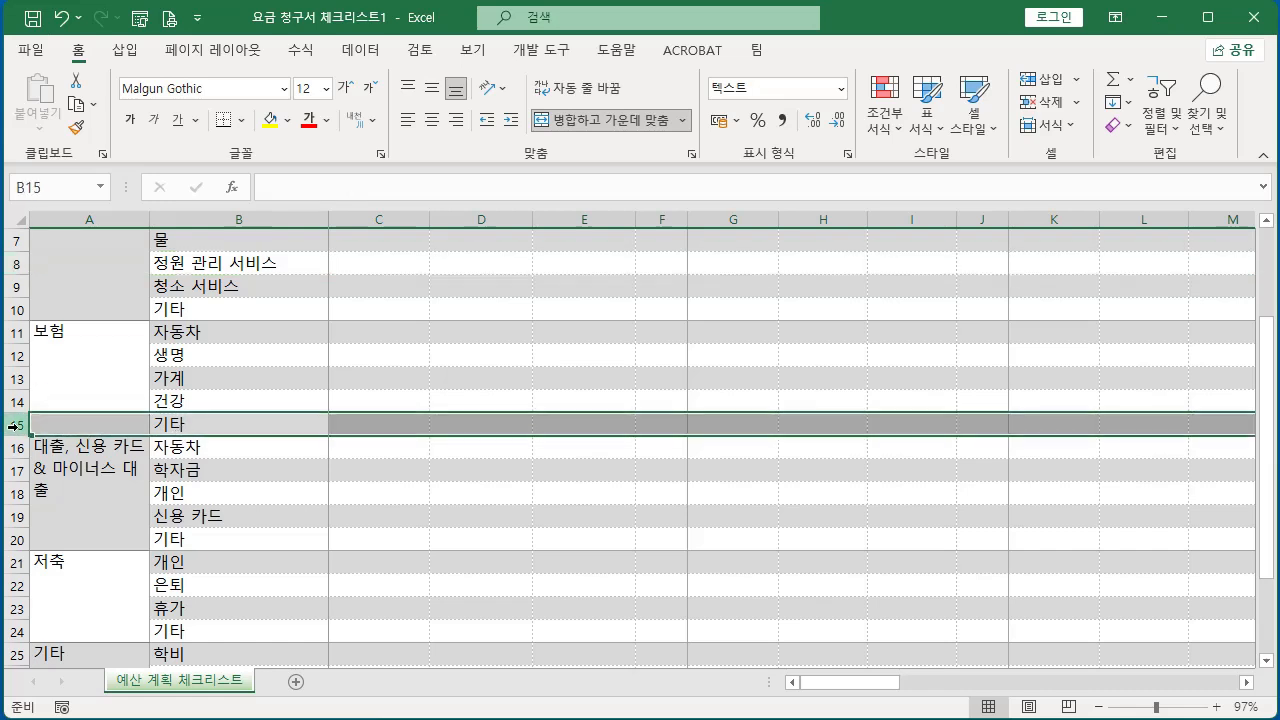
right_click(14, 424)
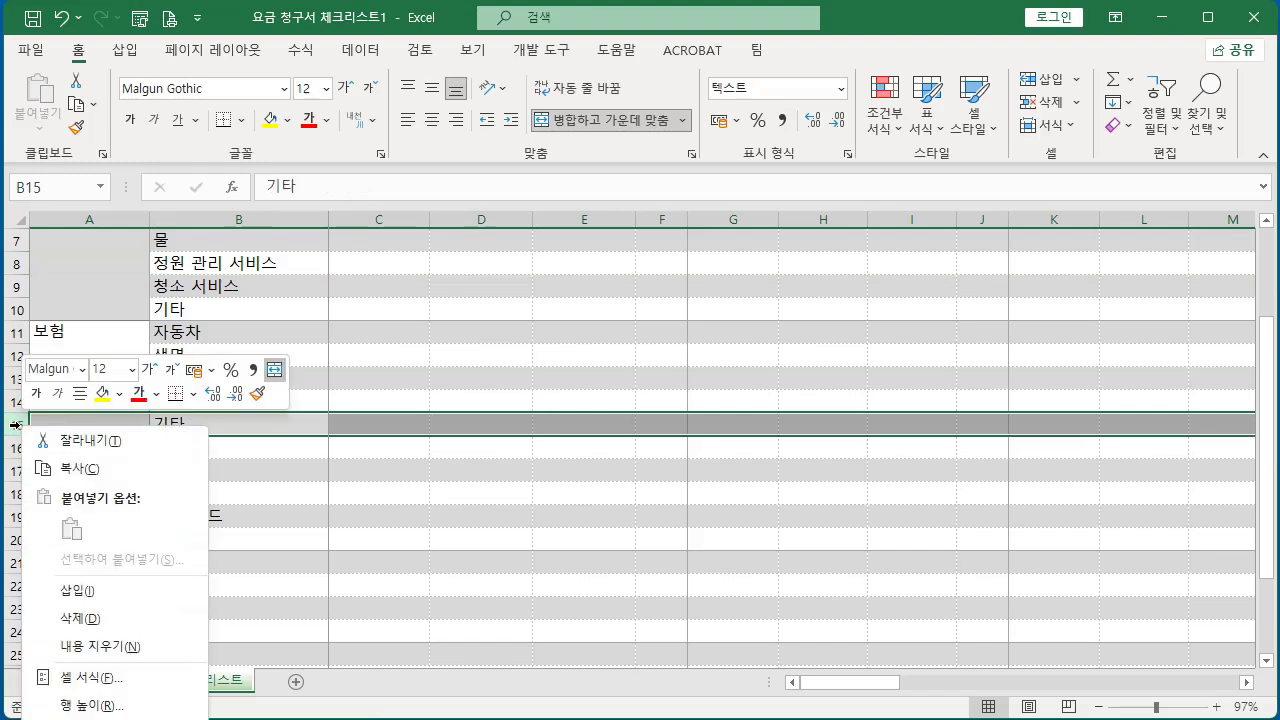
click(75, 588)
click(185, 426)
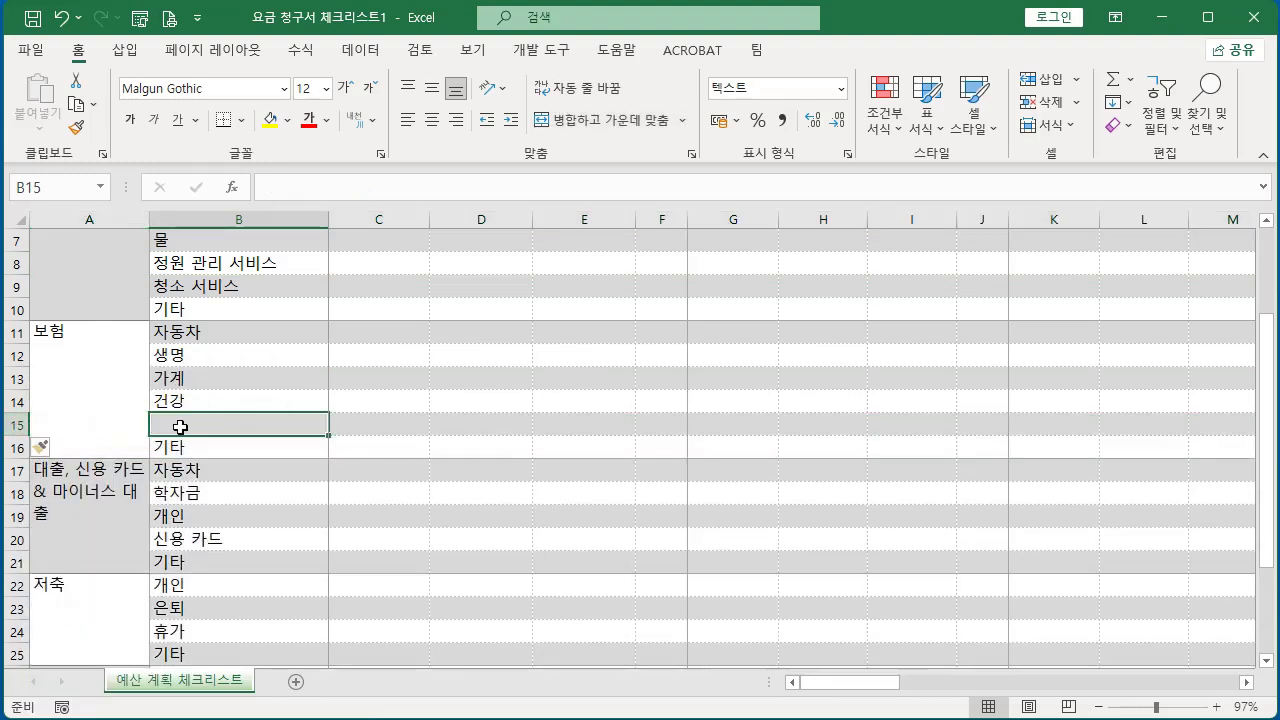
double_click(185, 426)
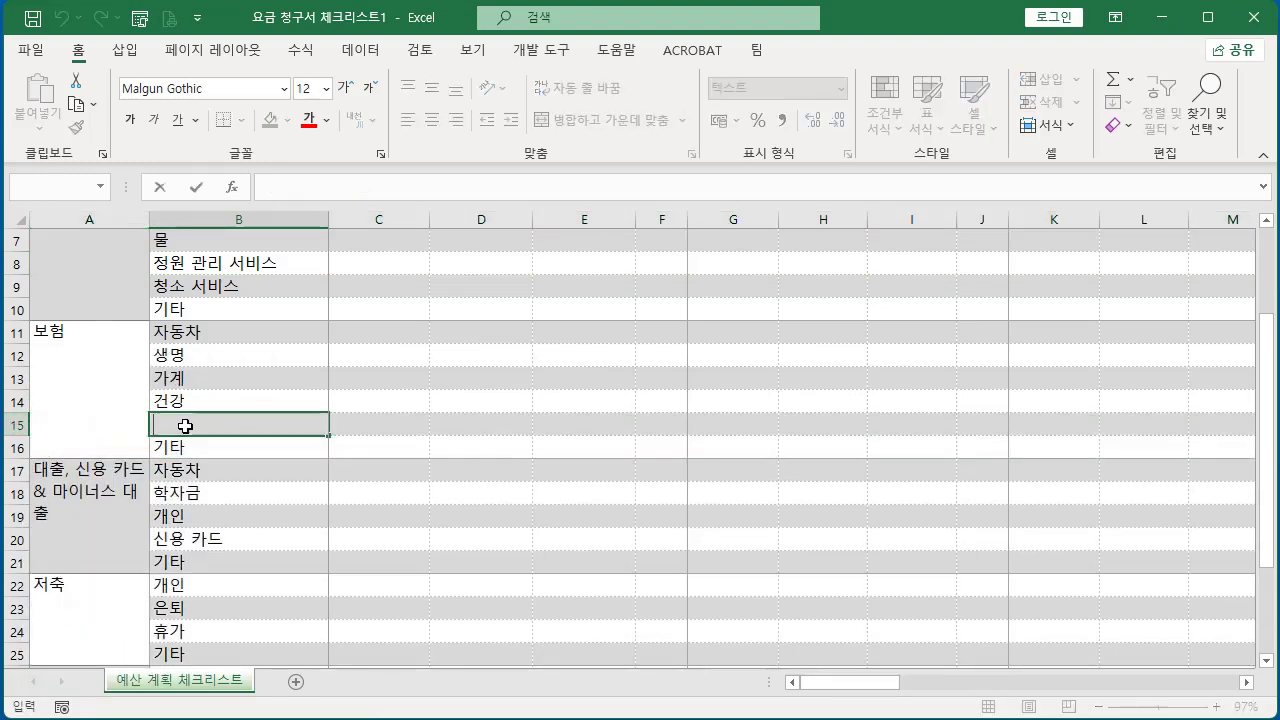
text(화재)
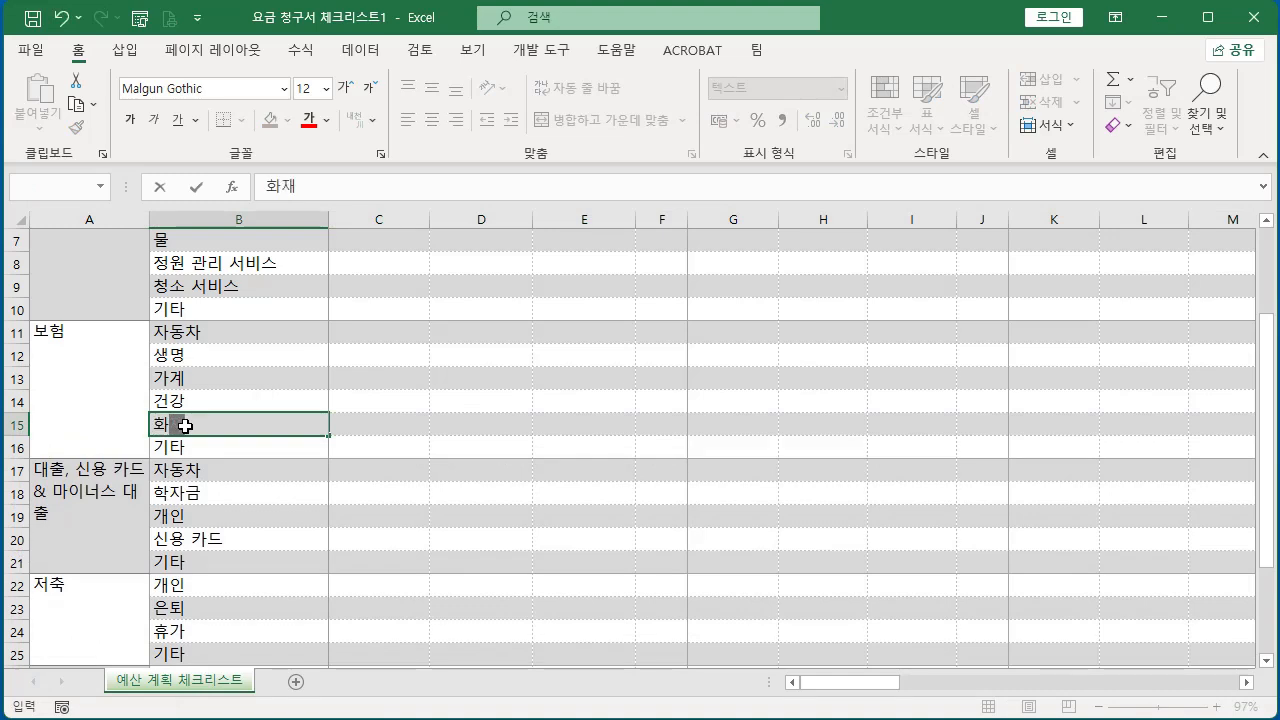
key(Return)
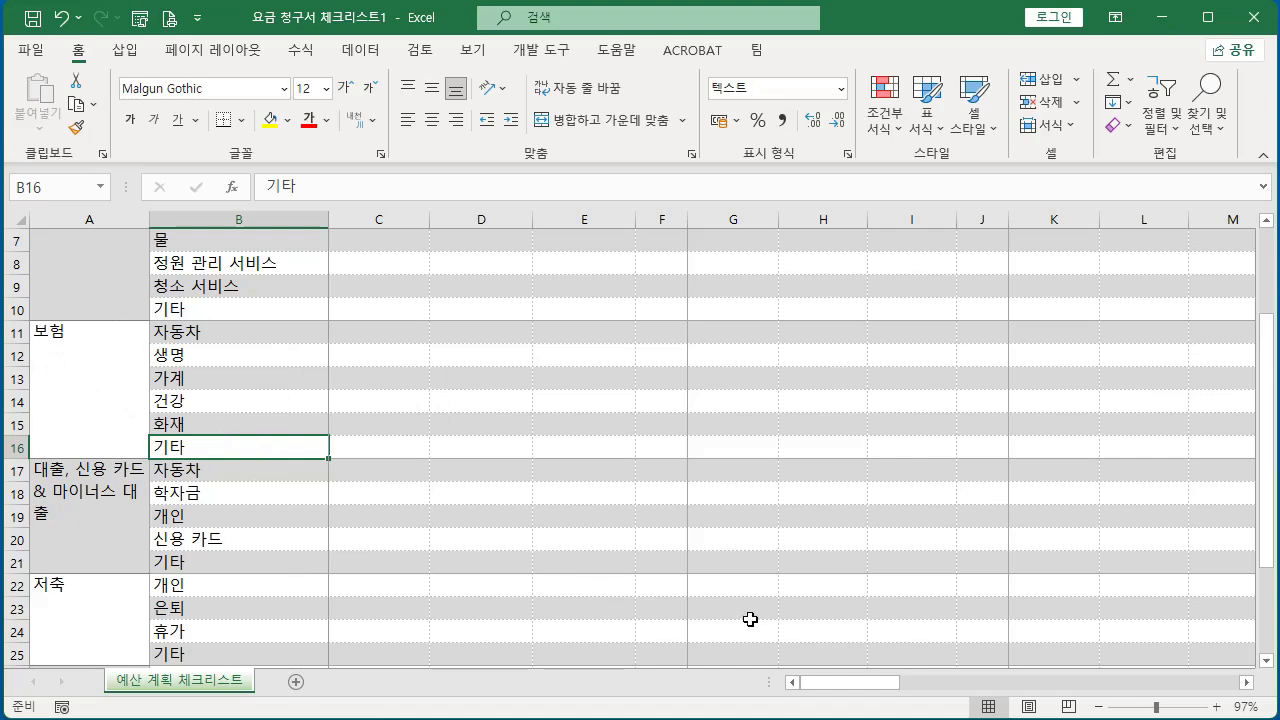
Toggle the January completion check mark of 담보 대출/임대료 off and on again, and check off 전기
scroll(565, 537, up, 2)
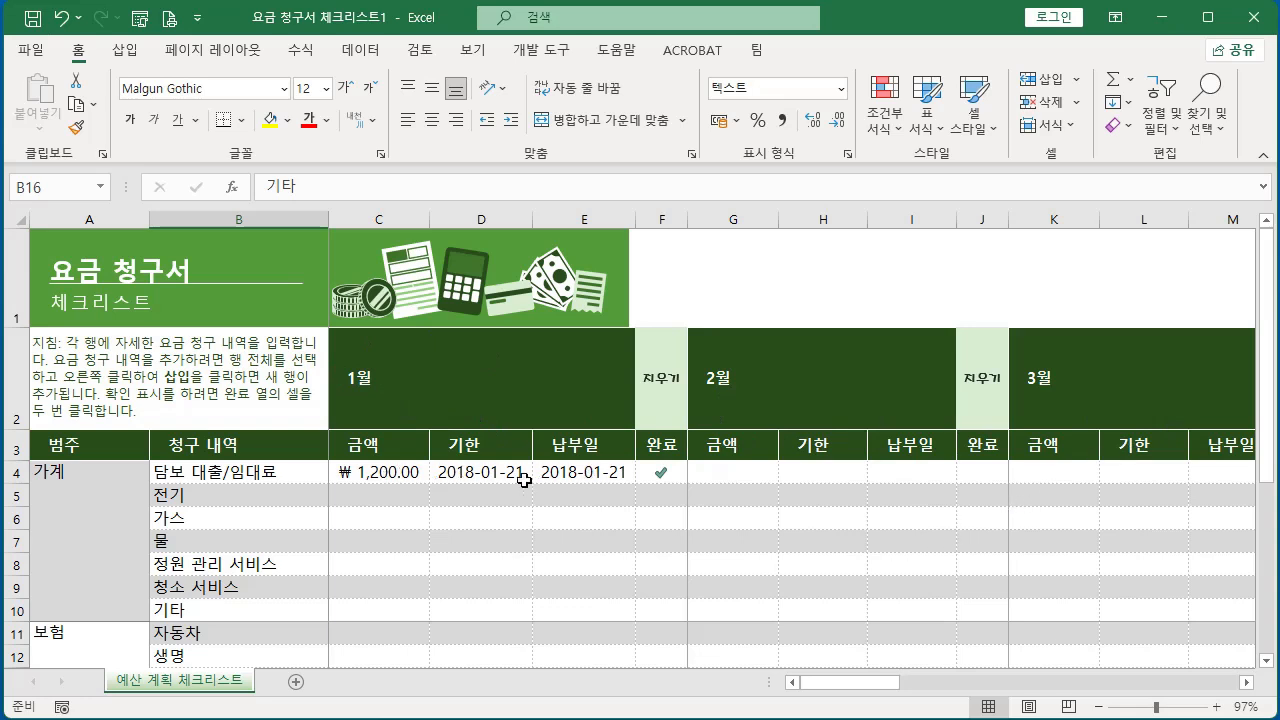
double_click(665, 474)
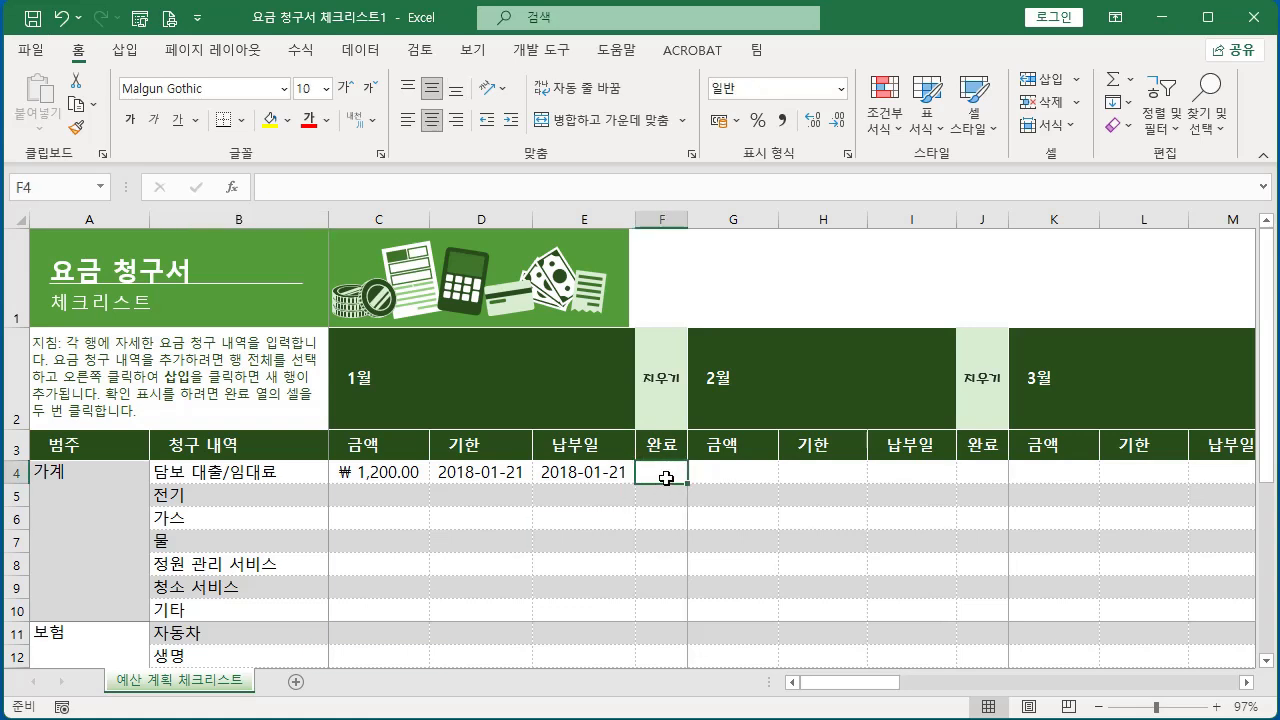
double_click(663, 473)
double_click(669, 495)
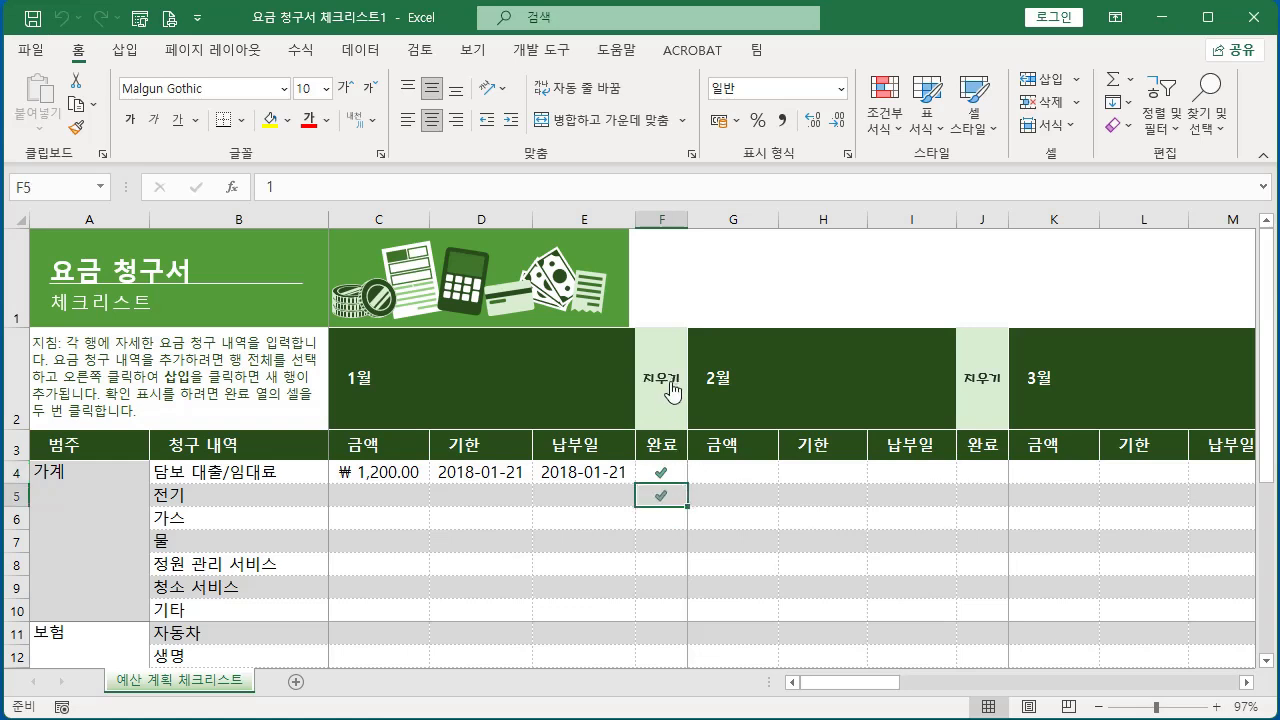
Clear all check marks from the January completion list using 지우기
click(664, 390)
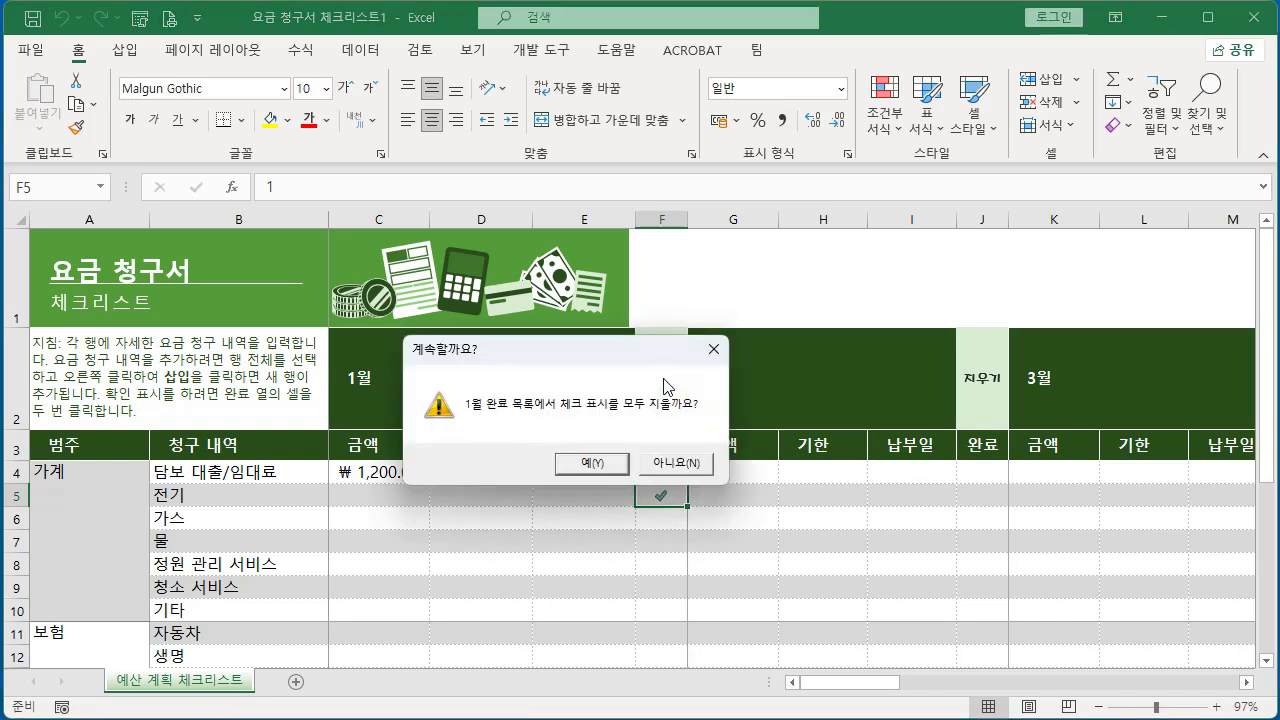
click(596, 466)
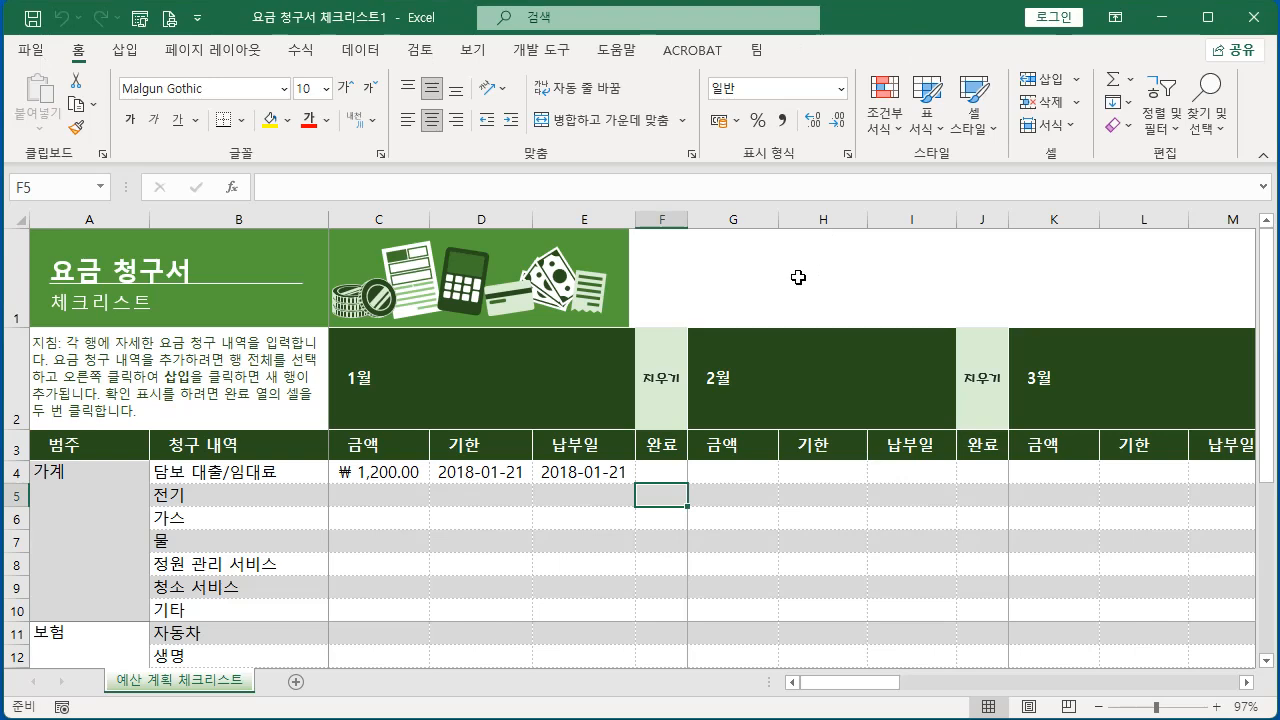
Search the online templates for 플래너 and create a new workbook from the 주간 일정 플래너 template
click(33, 56)
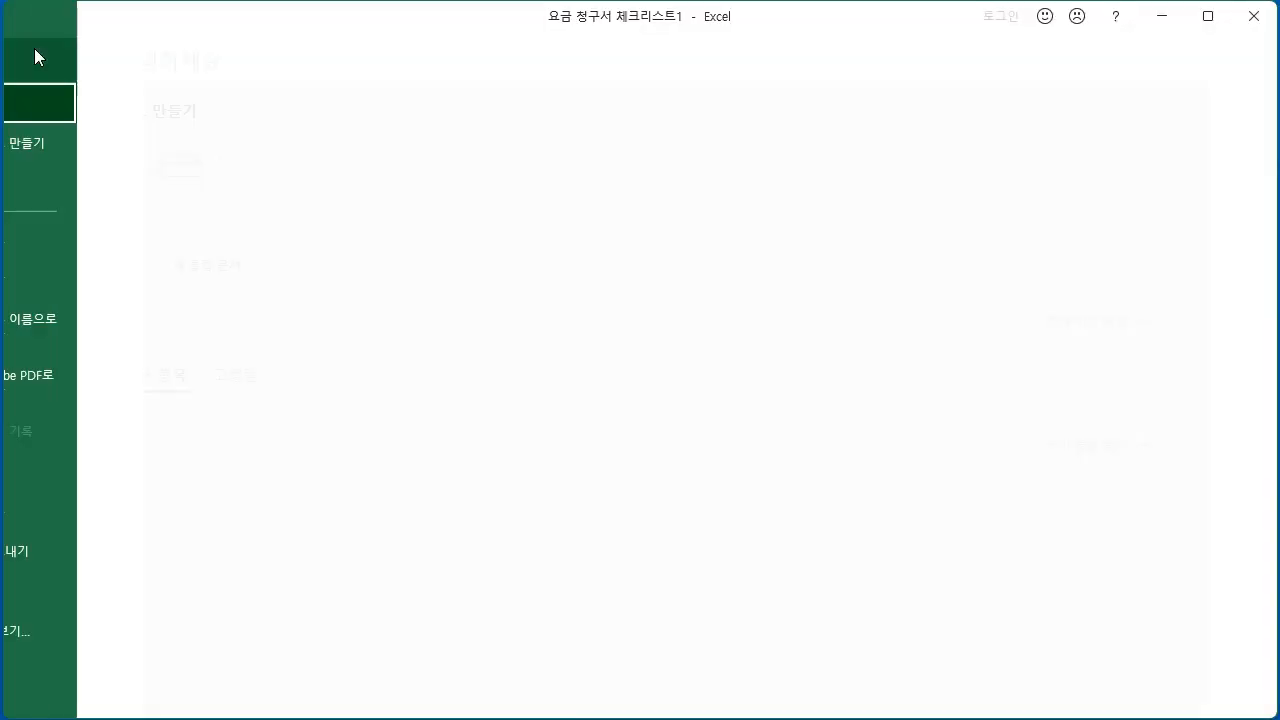
click(84, 148)
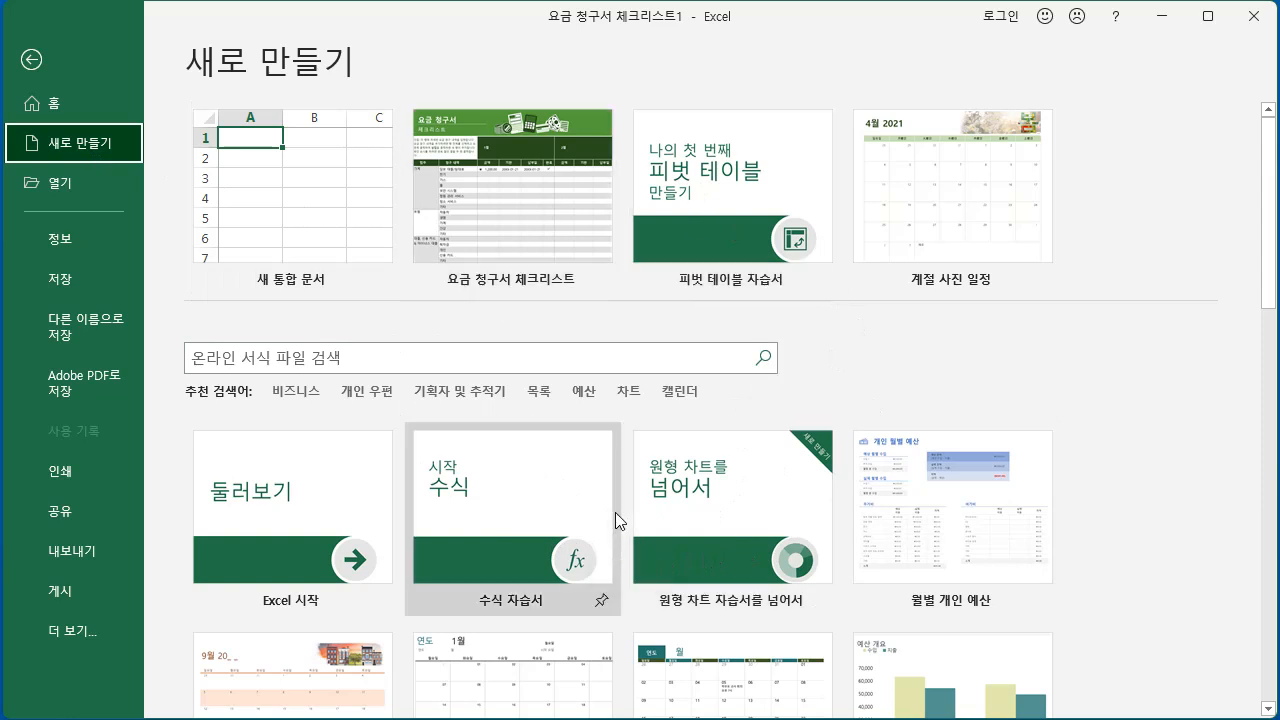
click(200, 362)
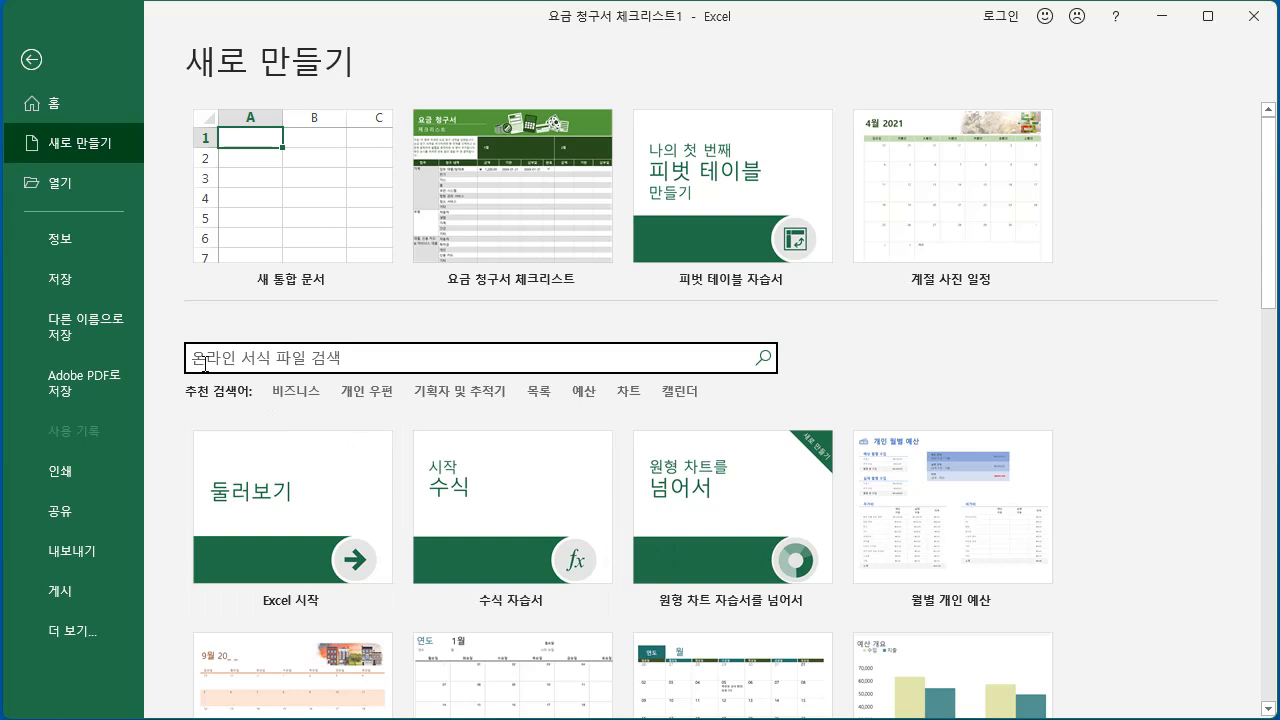
text(플래너)
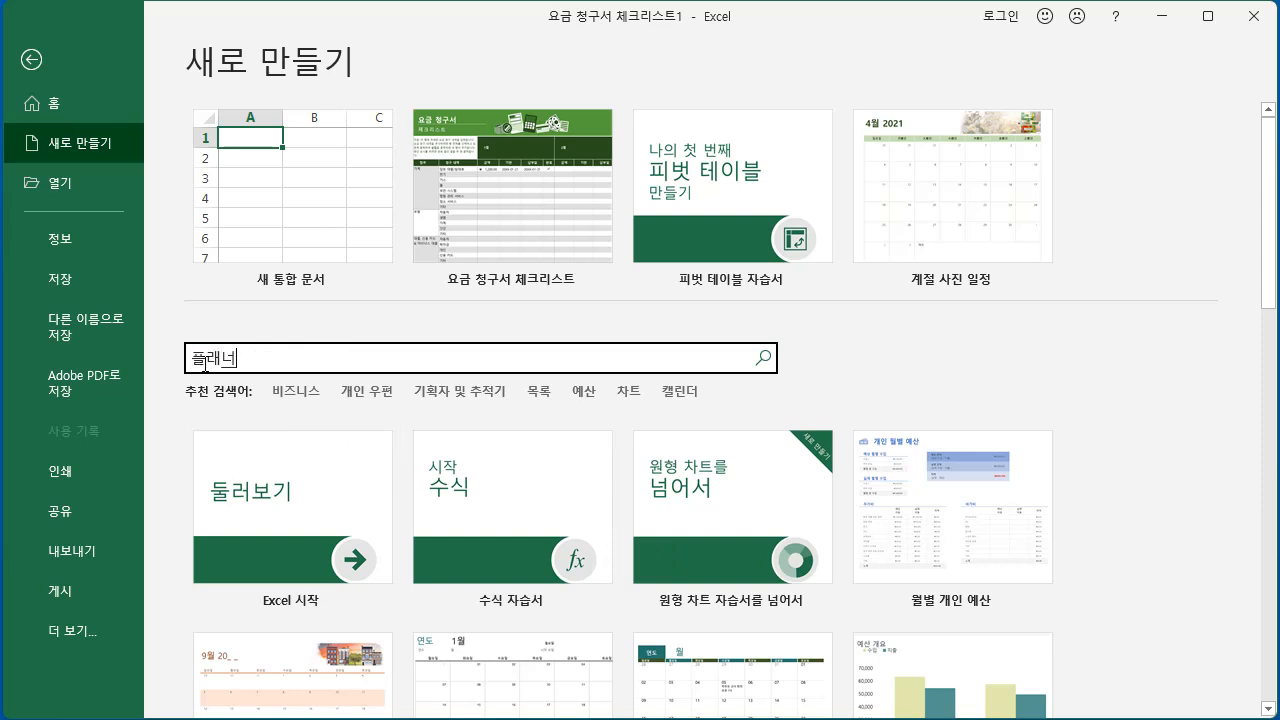
key(Return)
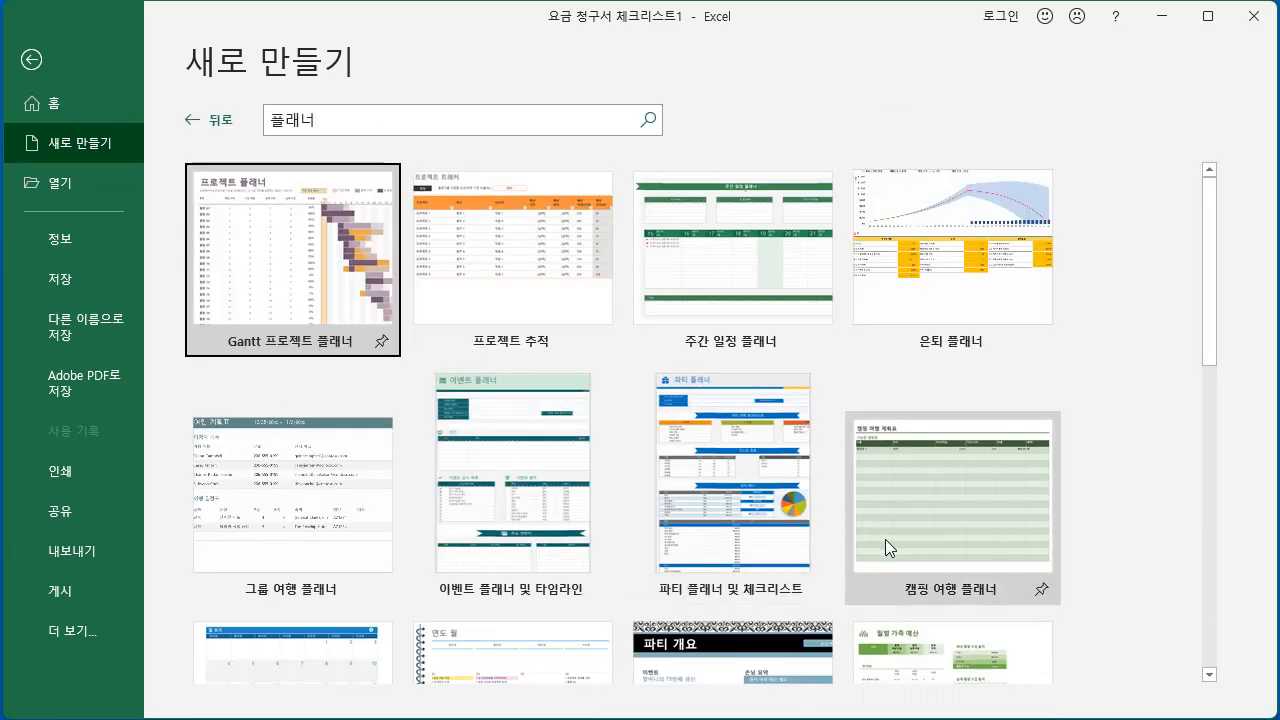
click(752, 262)
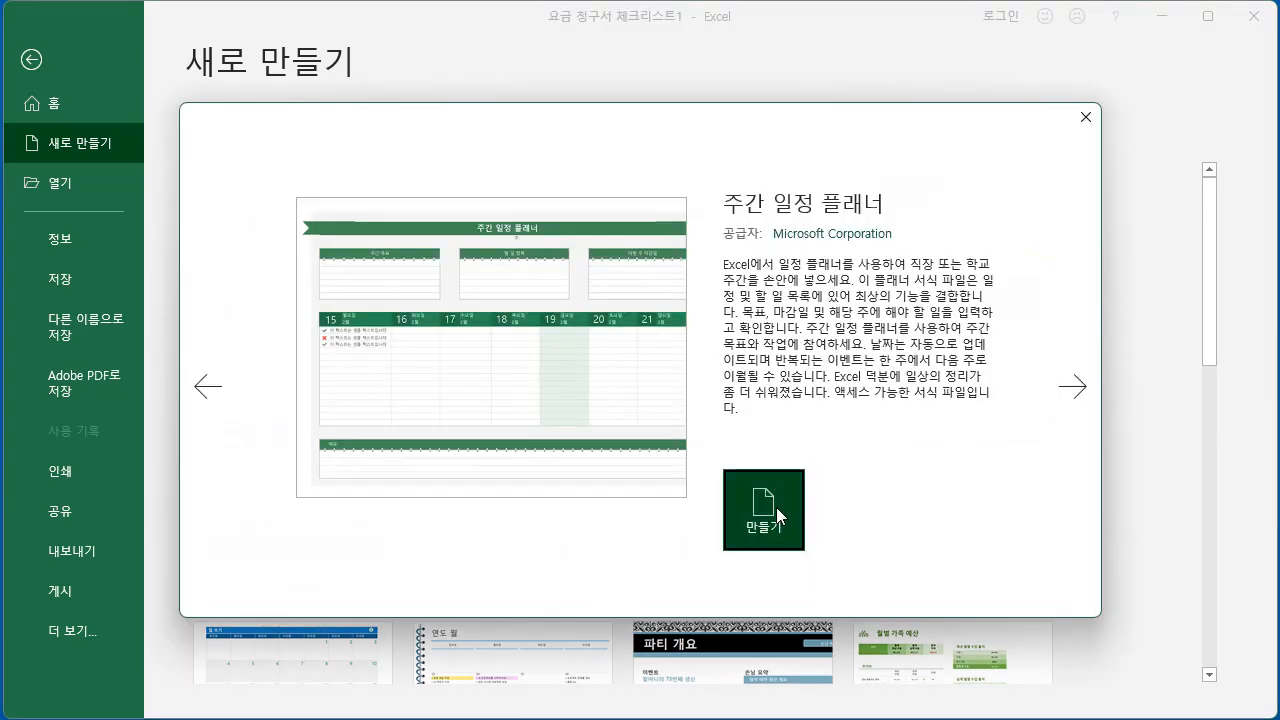
click(776, 507)
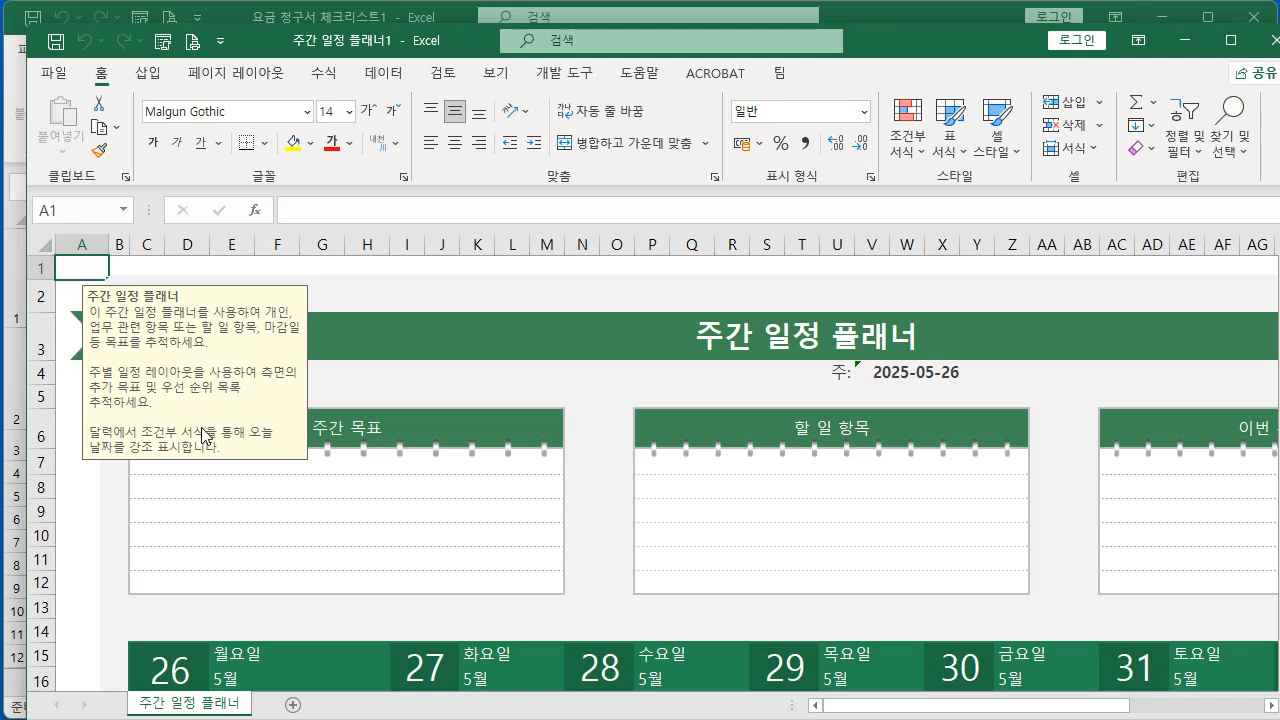
Examine the formula in the week start date cell beneath the 주간 일정 플래너 title
click(880, 372)
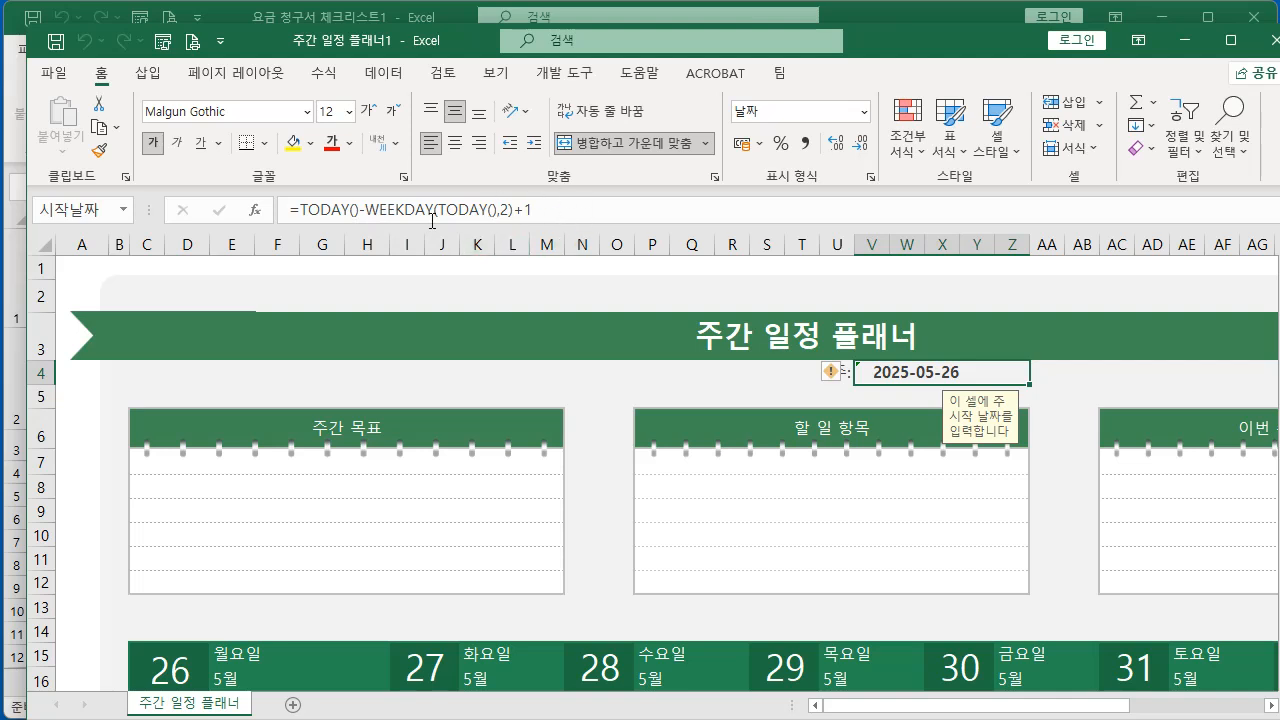
click(760, 622)
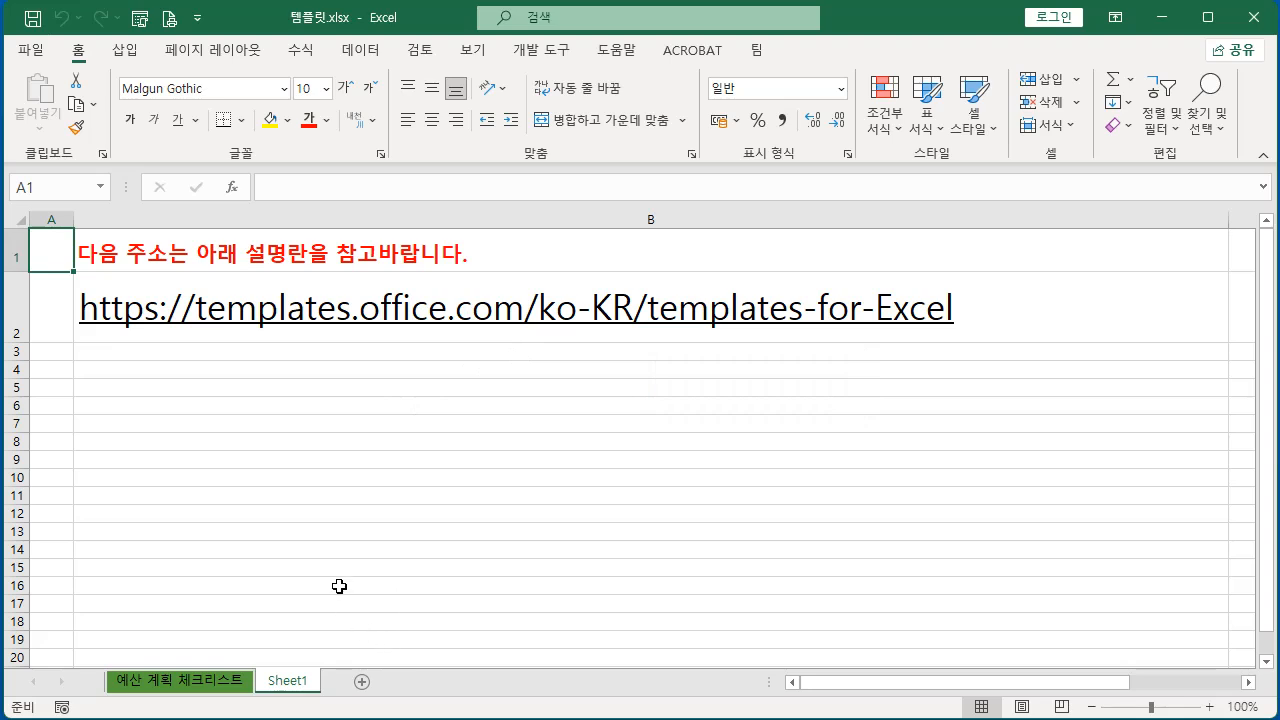
Open the Office templates link in B2 of 템플릿.xlsx in the browser and search the site's Excel templates for 영수증
click(460, 320)
click(462, 318)
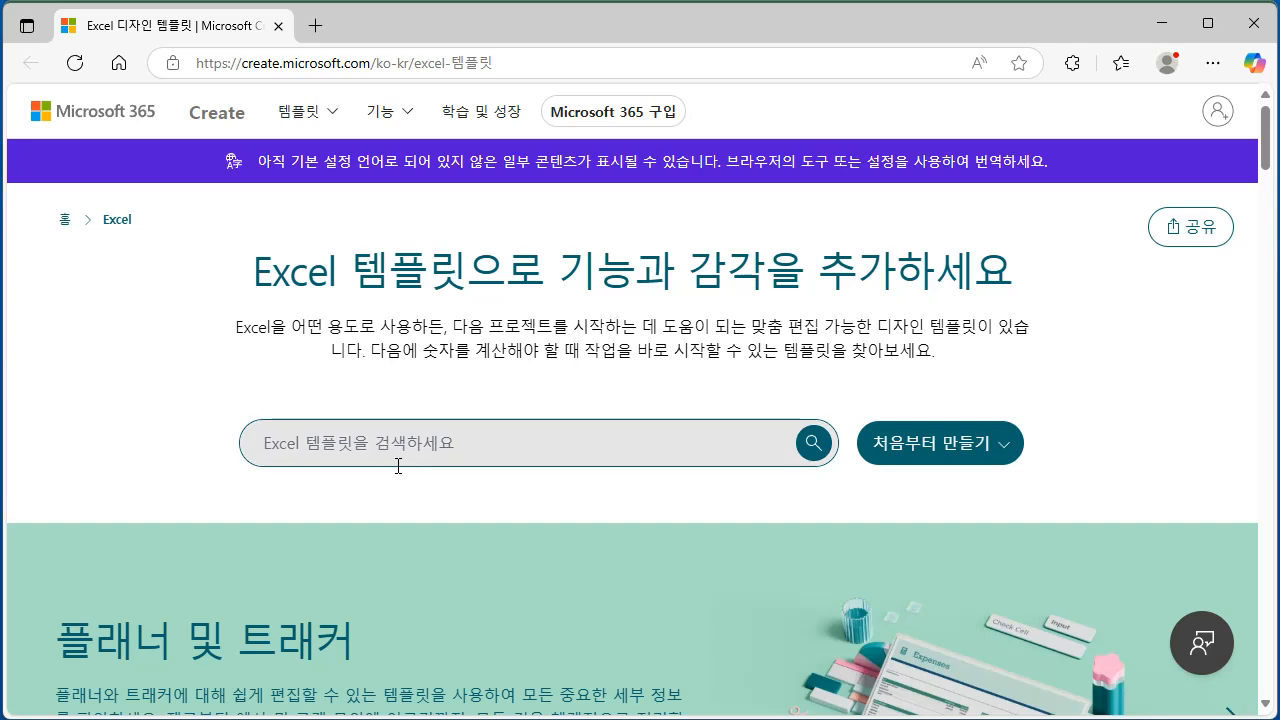
click(270, 445)
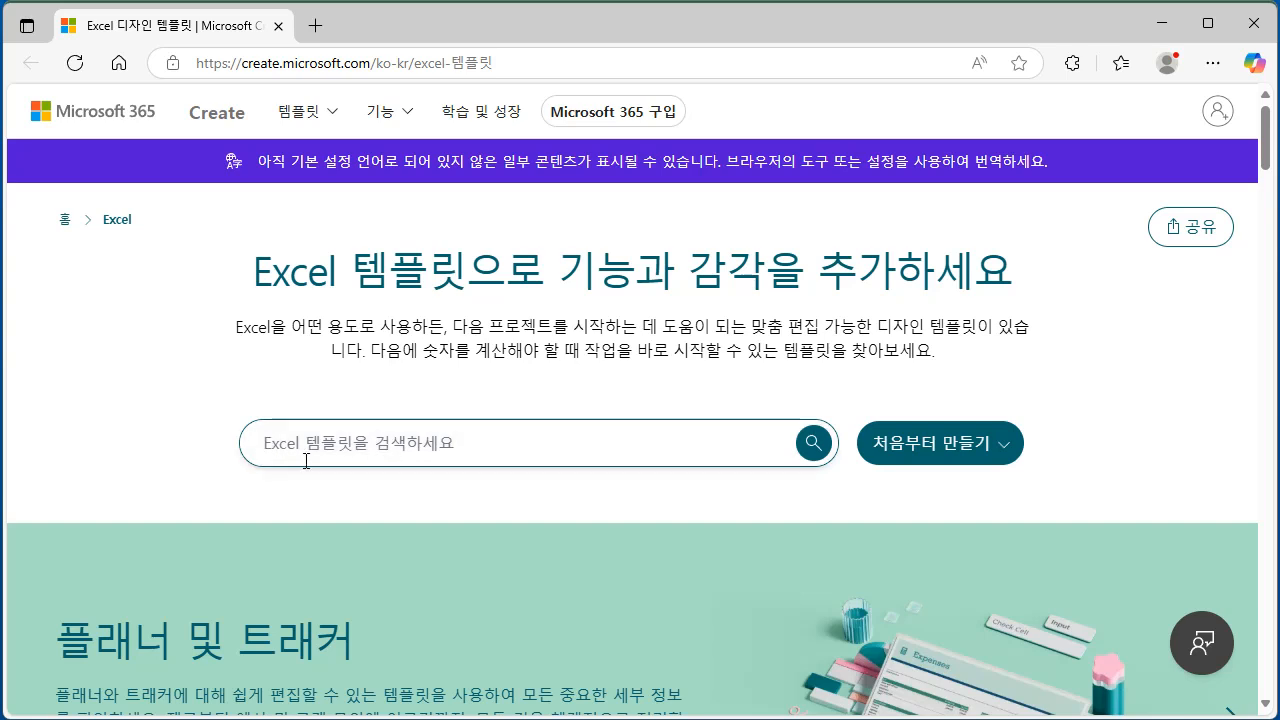
text(영수증)
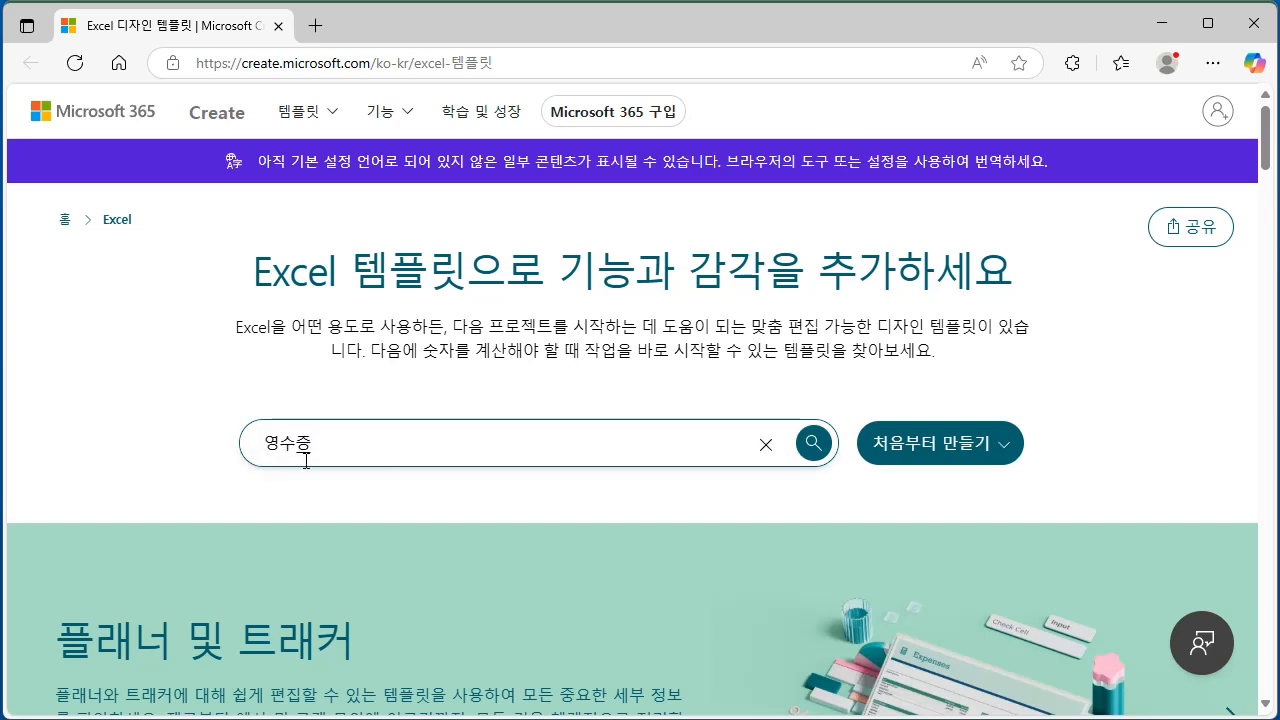
key(Return)
scroll(706, 514, down, 2)
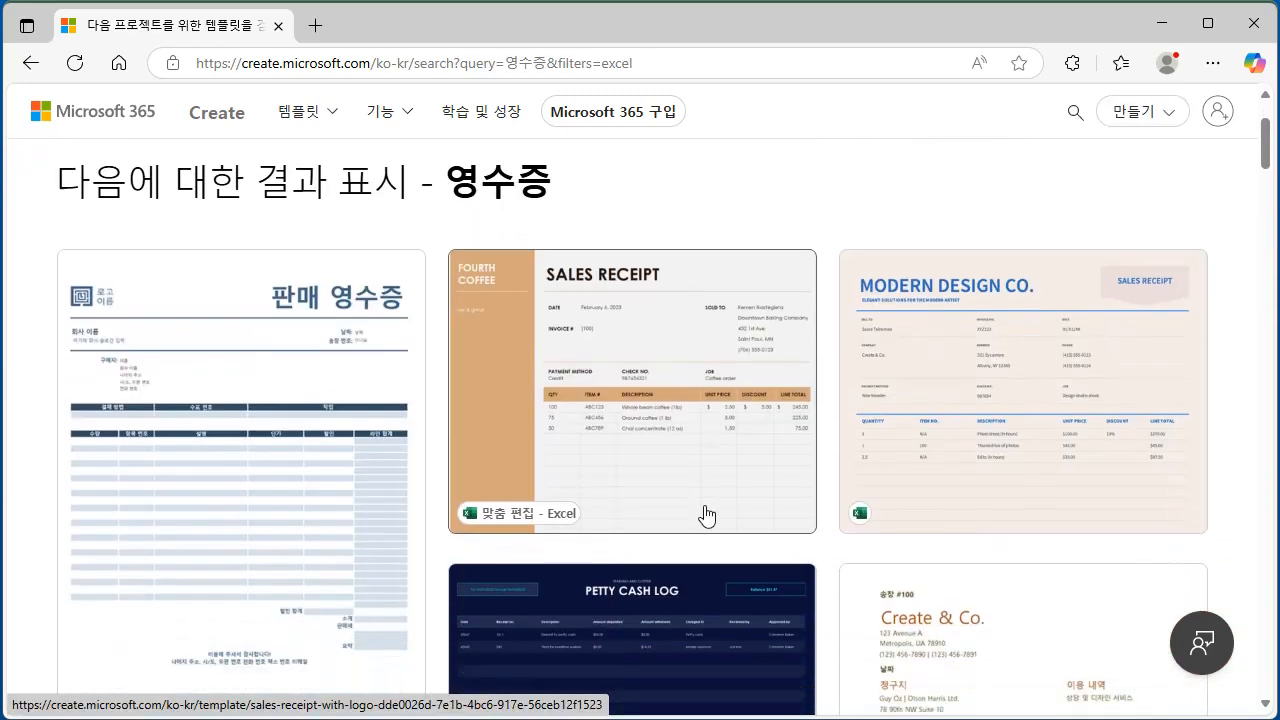
Find the 간단한 송장 template among the 영수증 search results and download it
scroll(706, 514, down, 5)
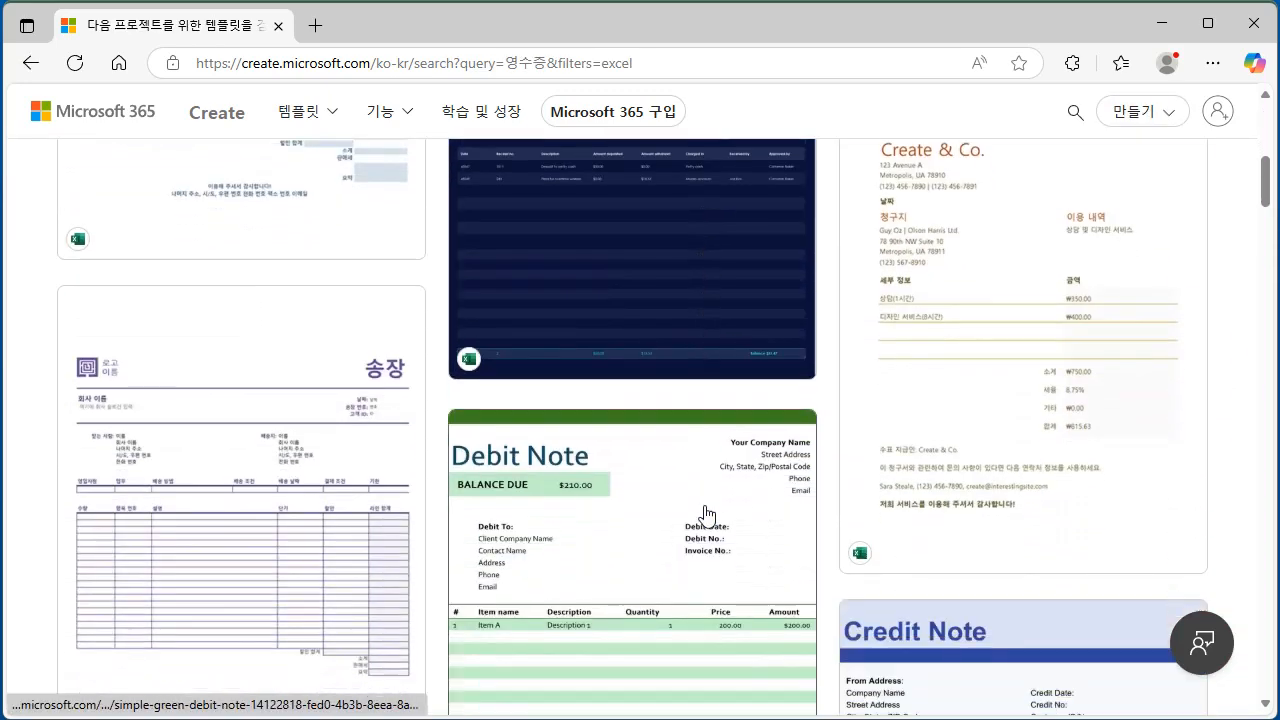
scroll(706, 514, down, 6)
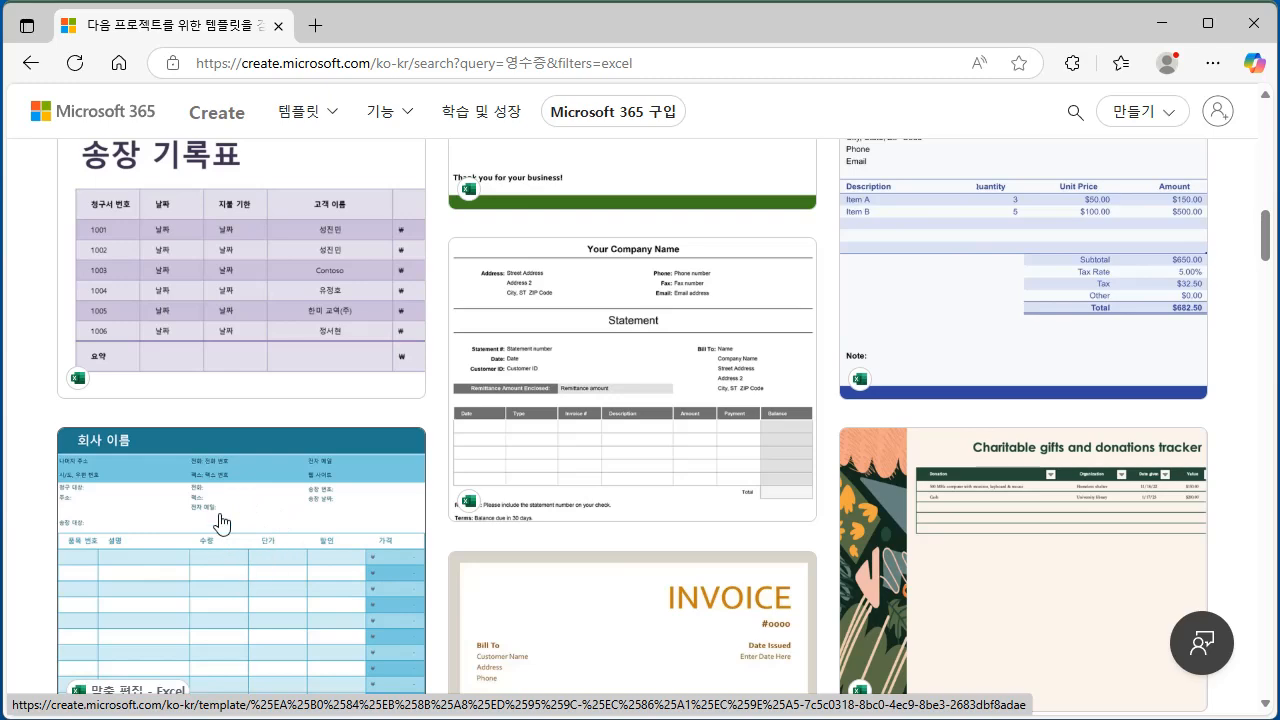
click(281, 547)
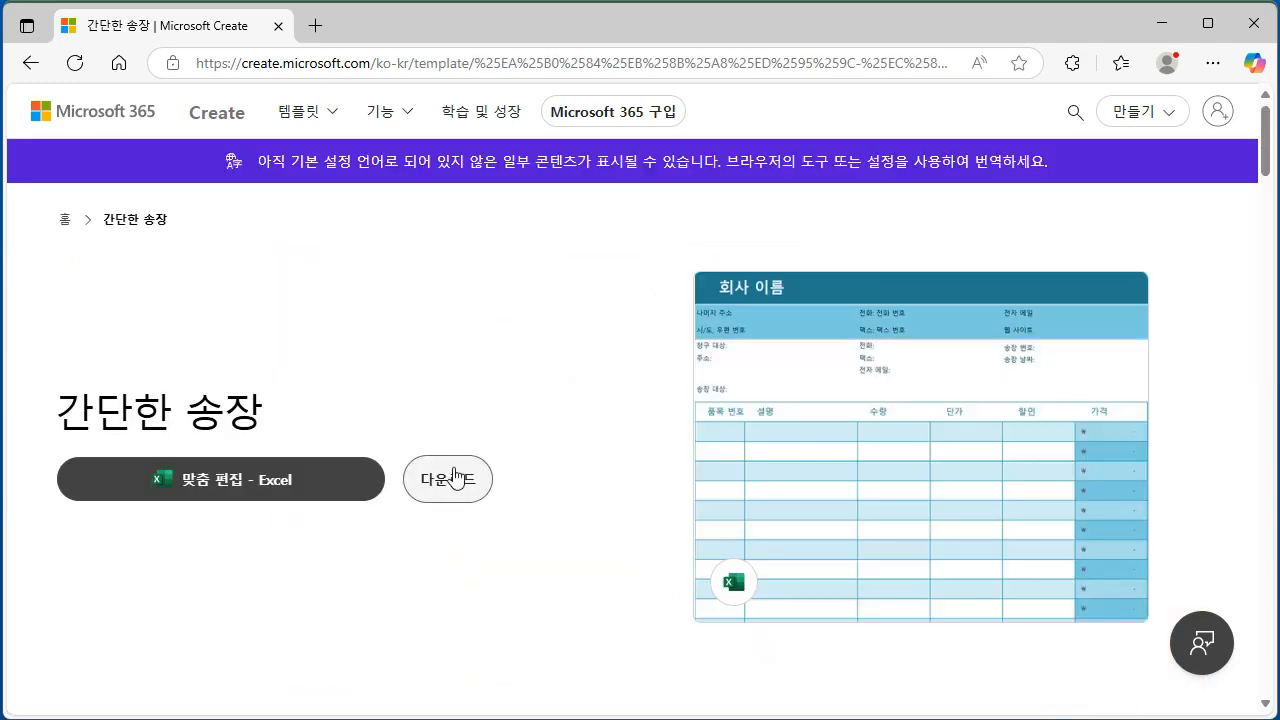
click(451, 493)
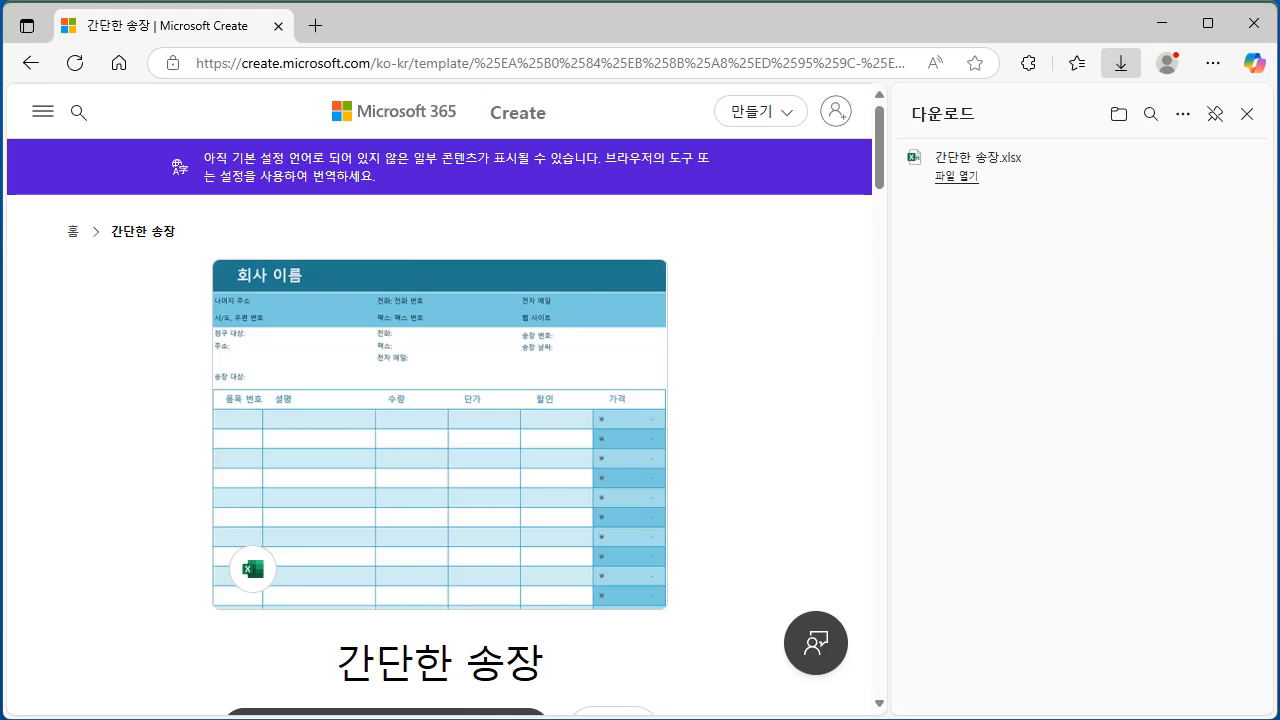
Check the 다운로드 folder in File Explorer for the downloaded 간단한 송장.xlsx, then close the folder window
key(super+e)
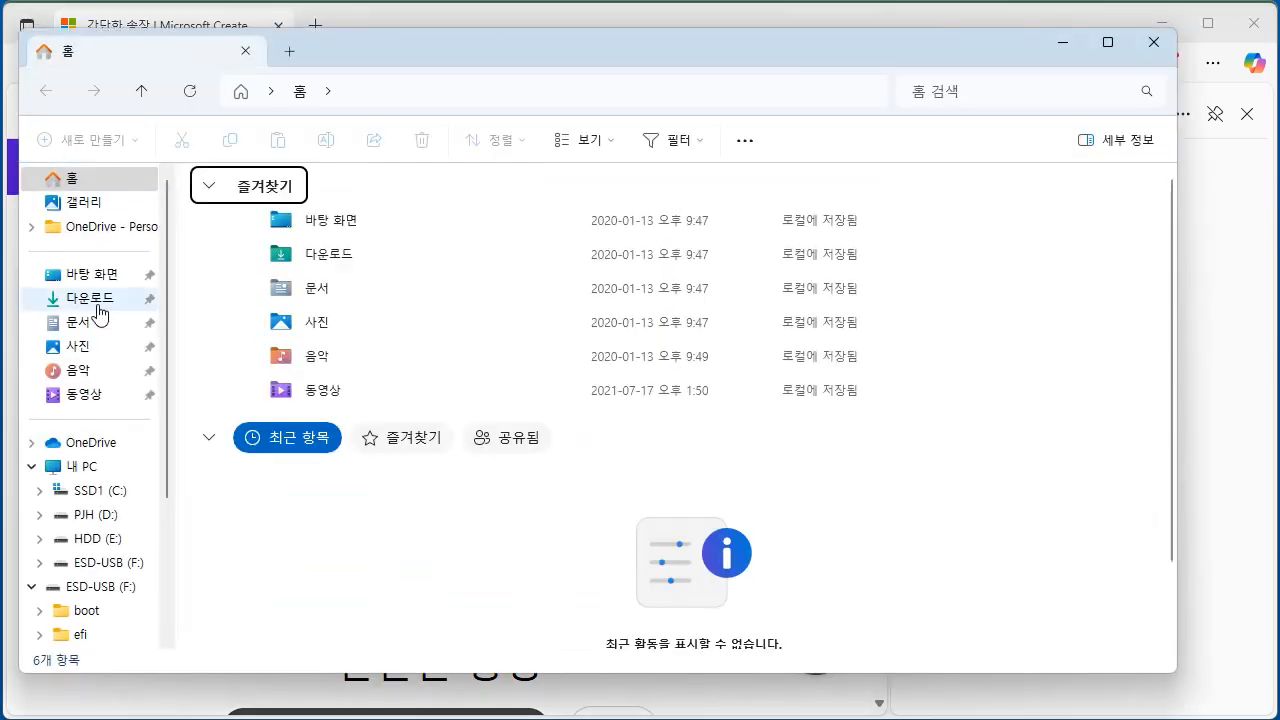
click(100, 300)
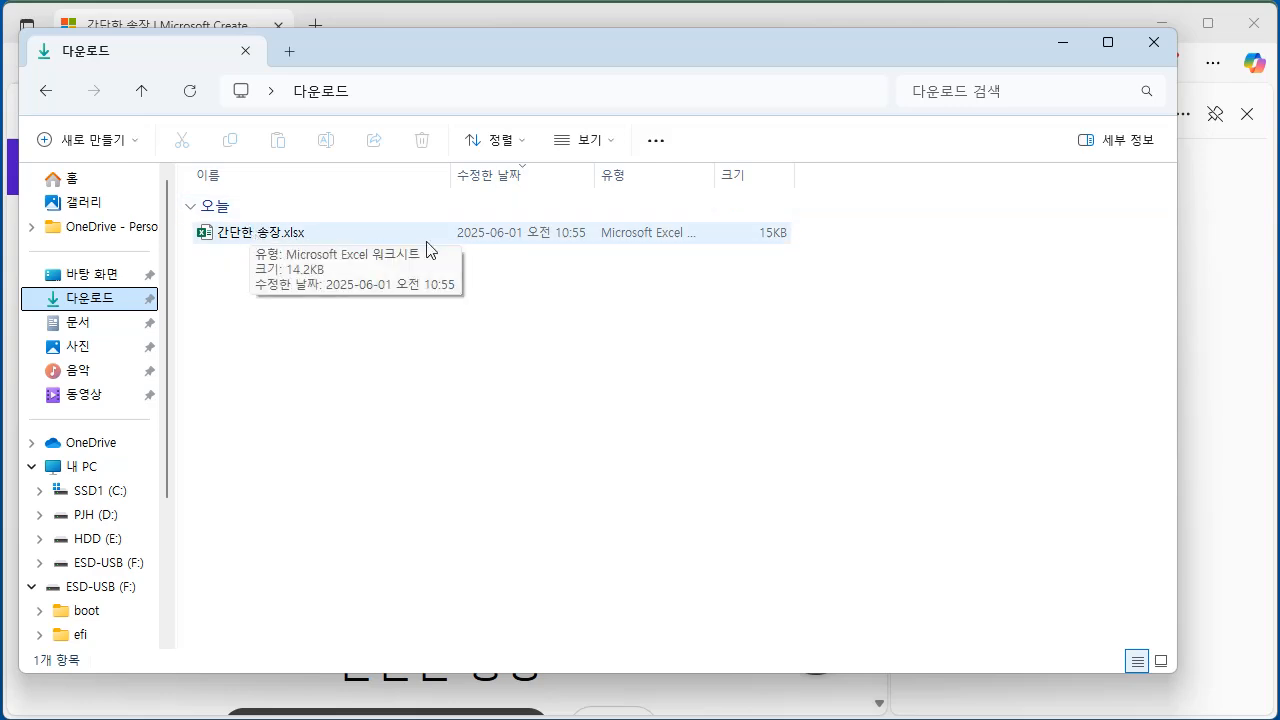
click(1153, 42)
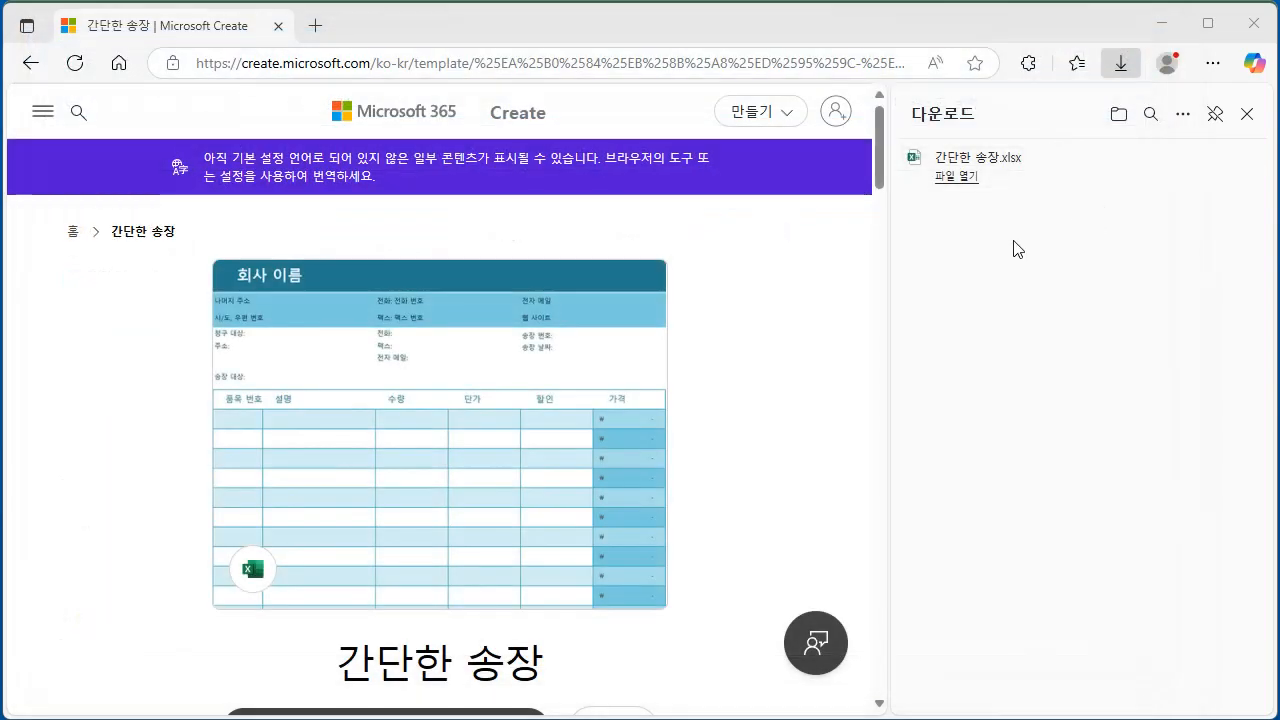
Open the downloaded 간단한 송장.xlsx in Excel with editing enabled, and bring up the 다운로드 folder
click(950, 182)
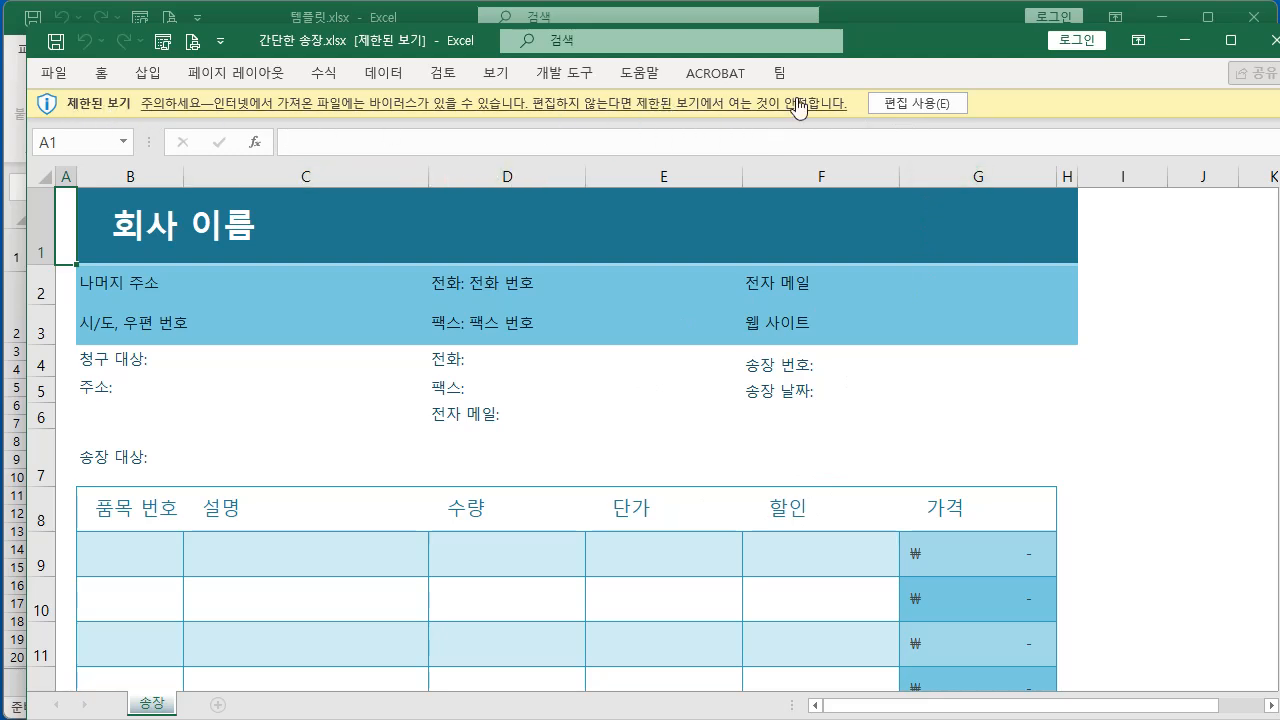
click(912, 103)
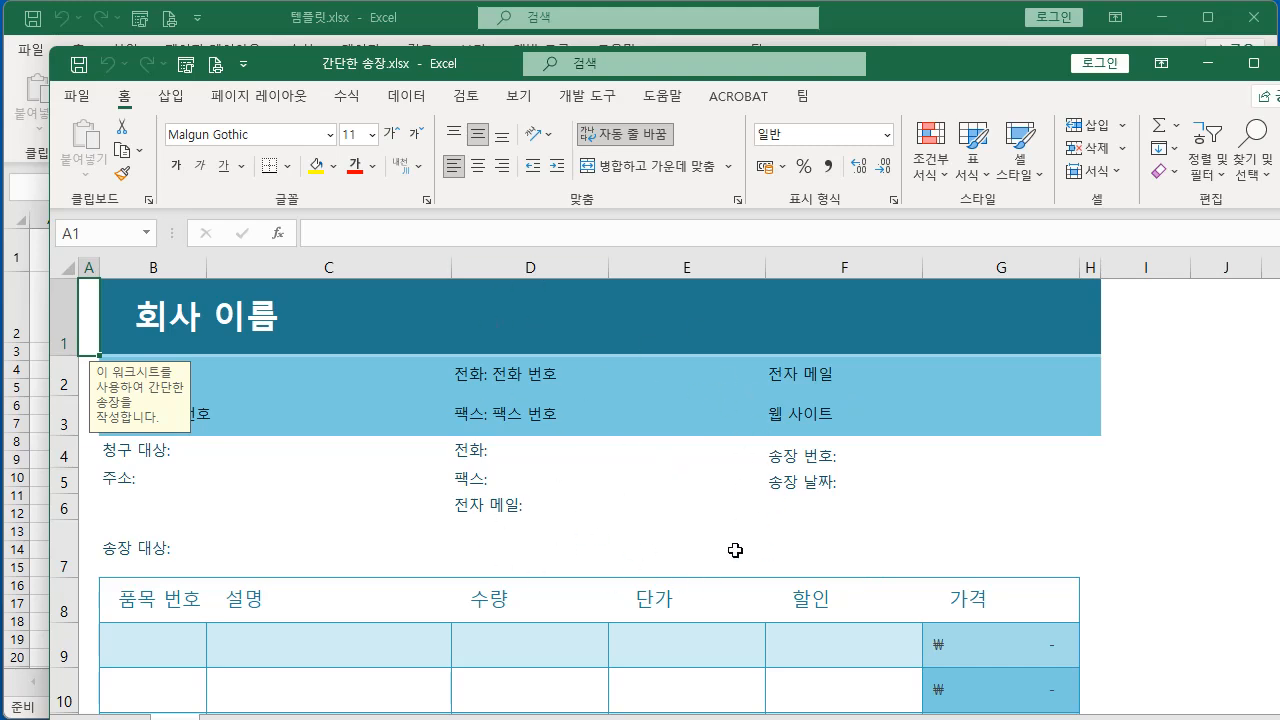
key(super+e)
click(95, 298)
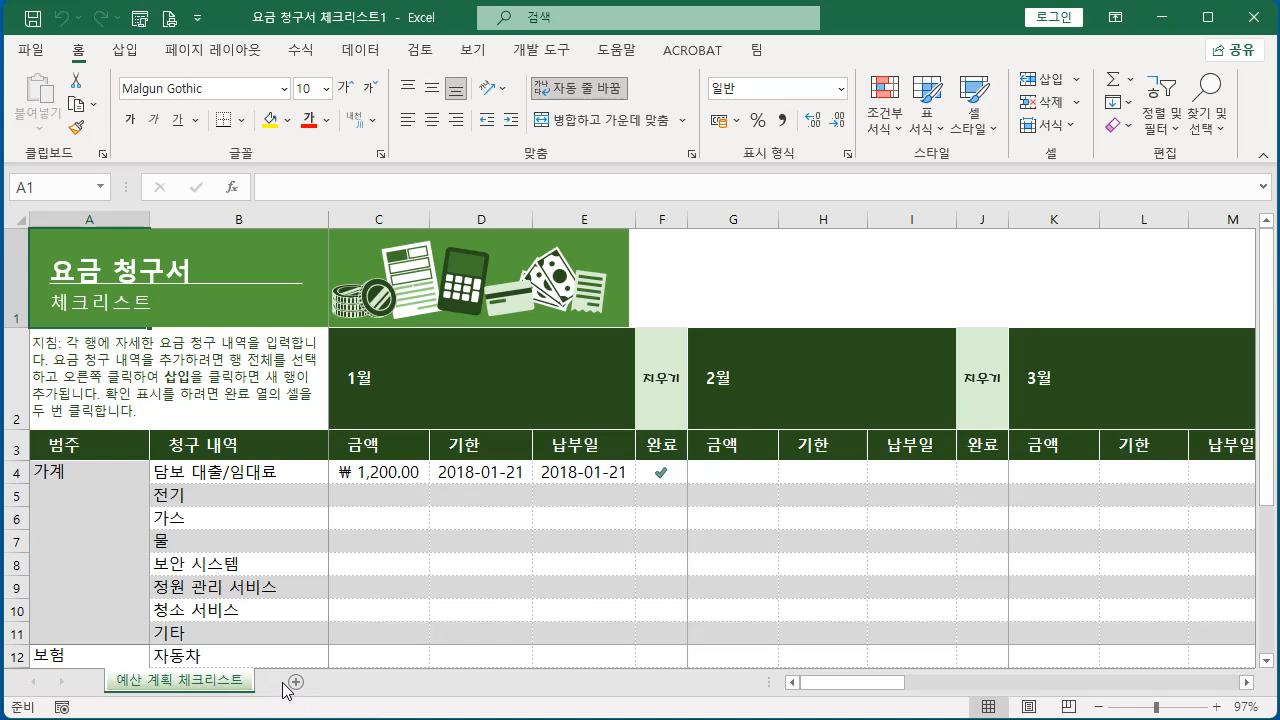
Examine the VBA code behind the 예산 계획 체크리스트 sheet and ThisWorkbook in the bill checklist workbook
right_click(219, 688)
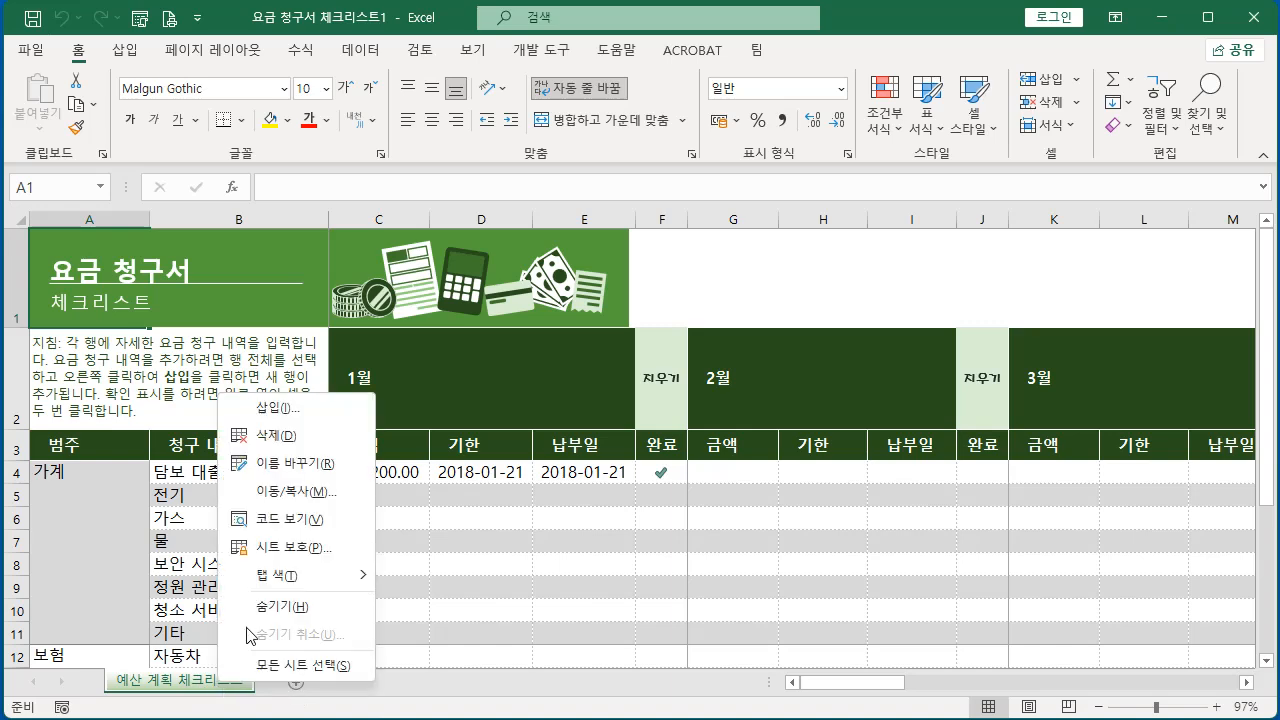
click(292, 520)
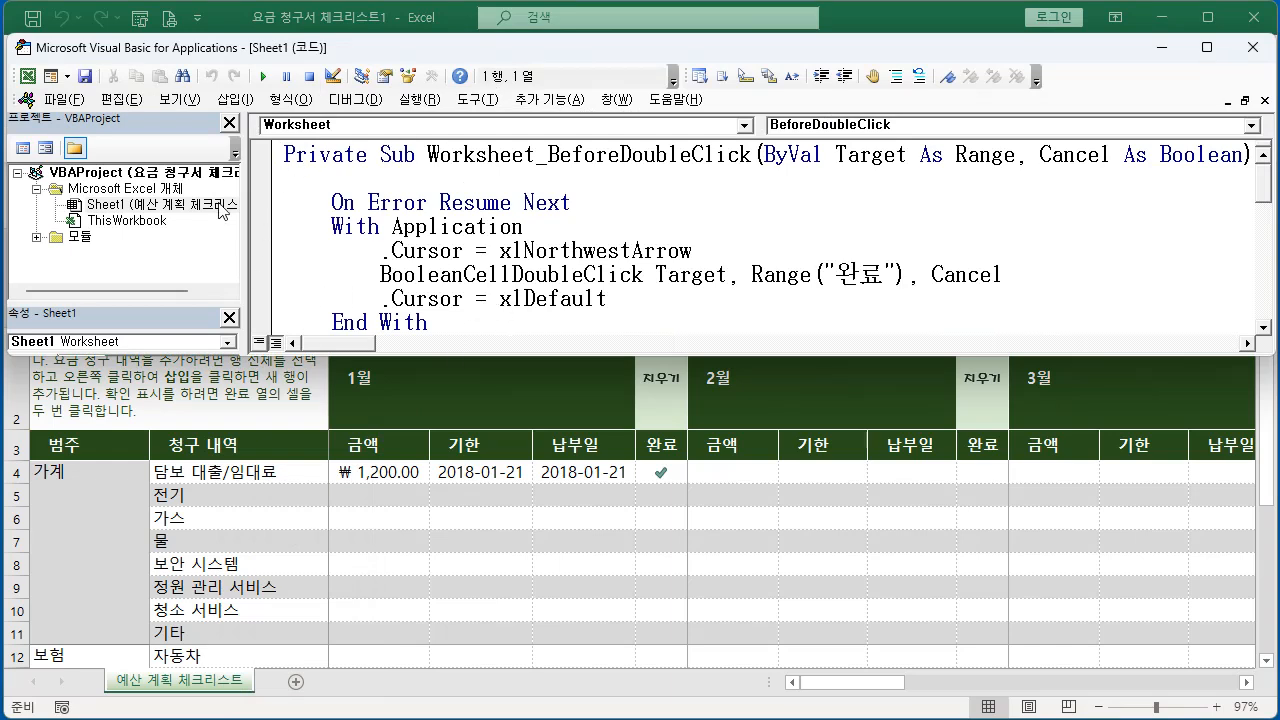
double_click(127, 224)
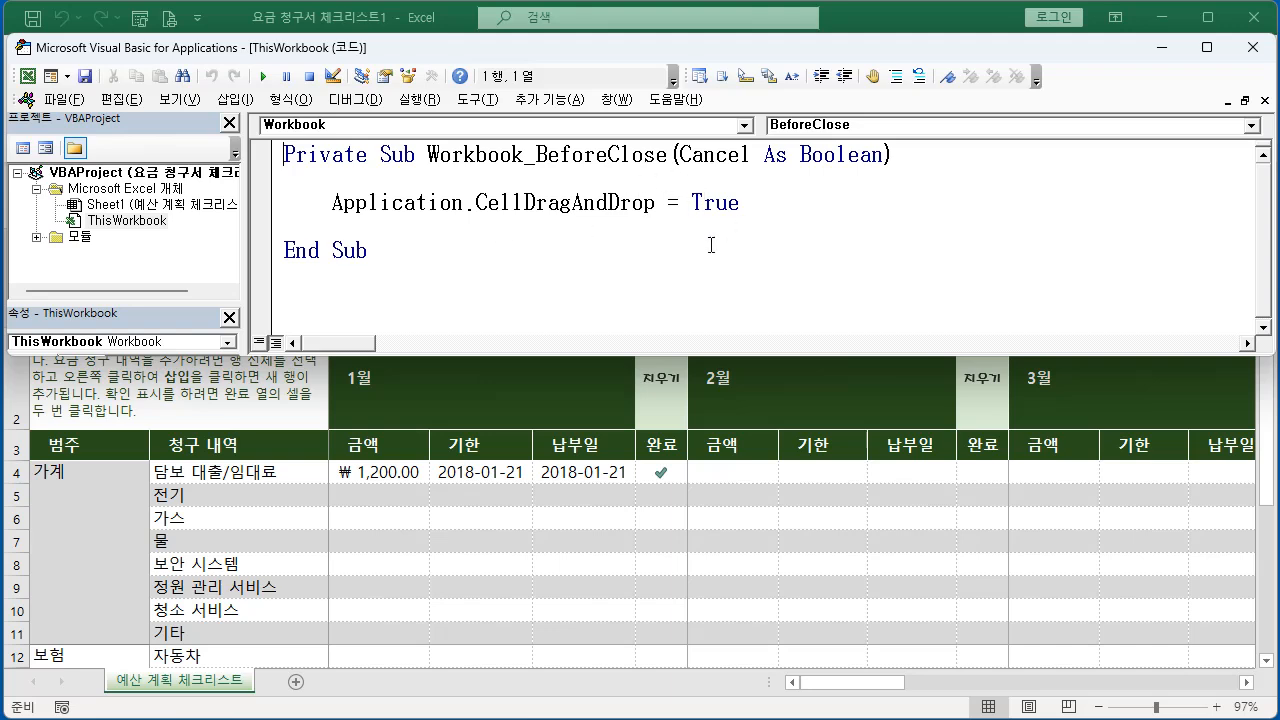
double_click(186, 206)
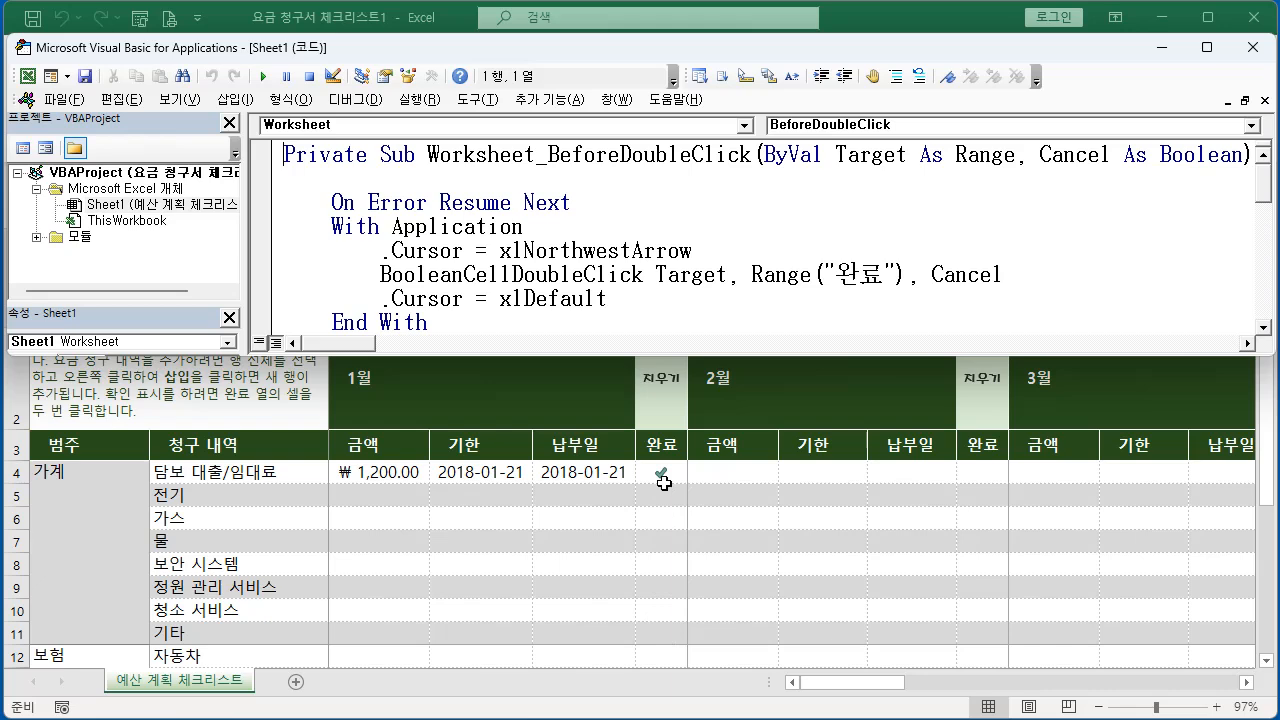
Examine the code in Module1 and the monthly clear macros in Module2, then close the VBA editor
click(37, 239)
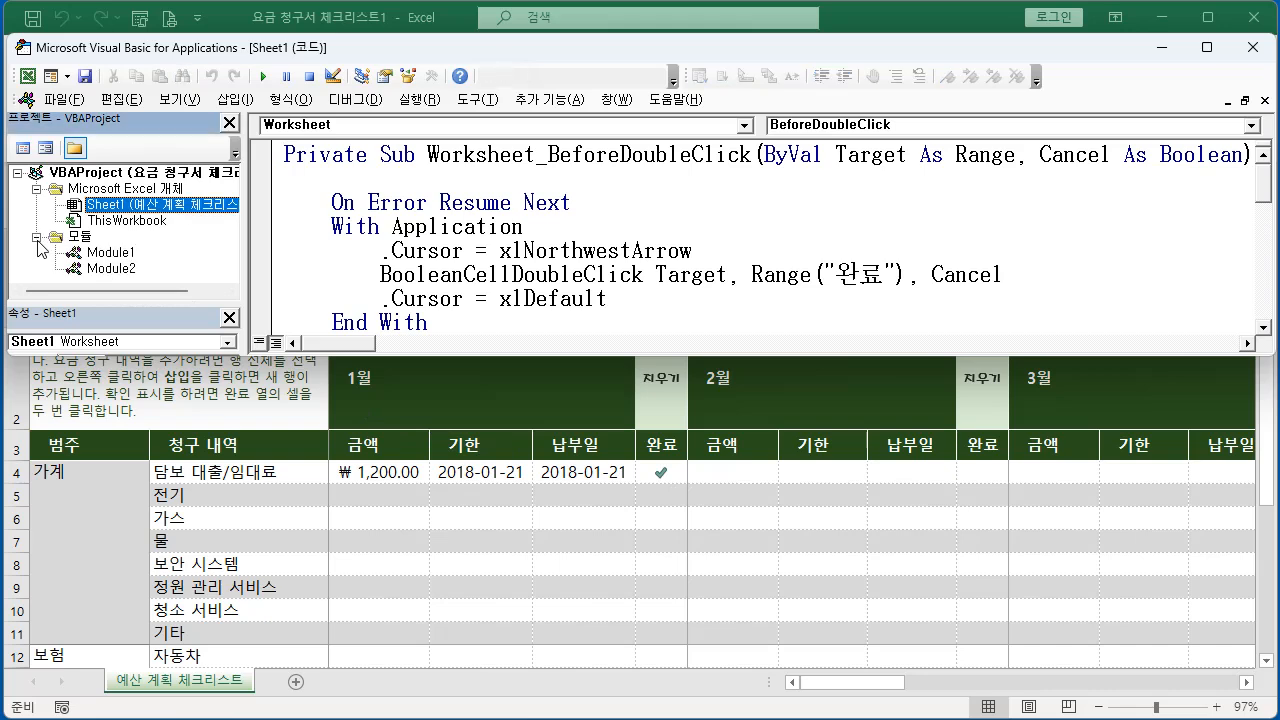
double_click(112, 253)
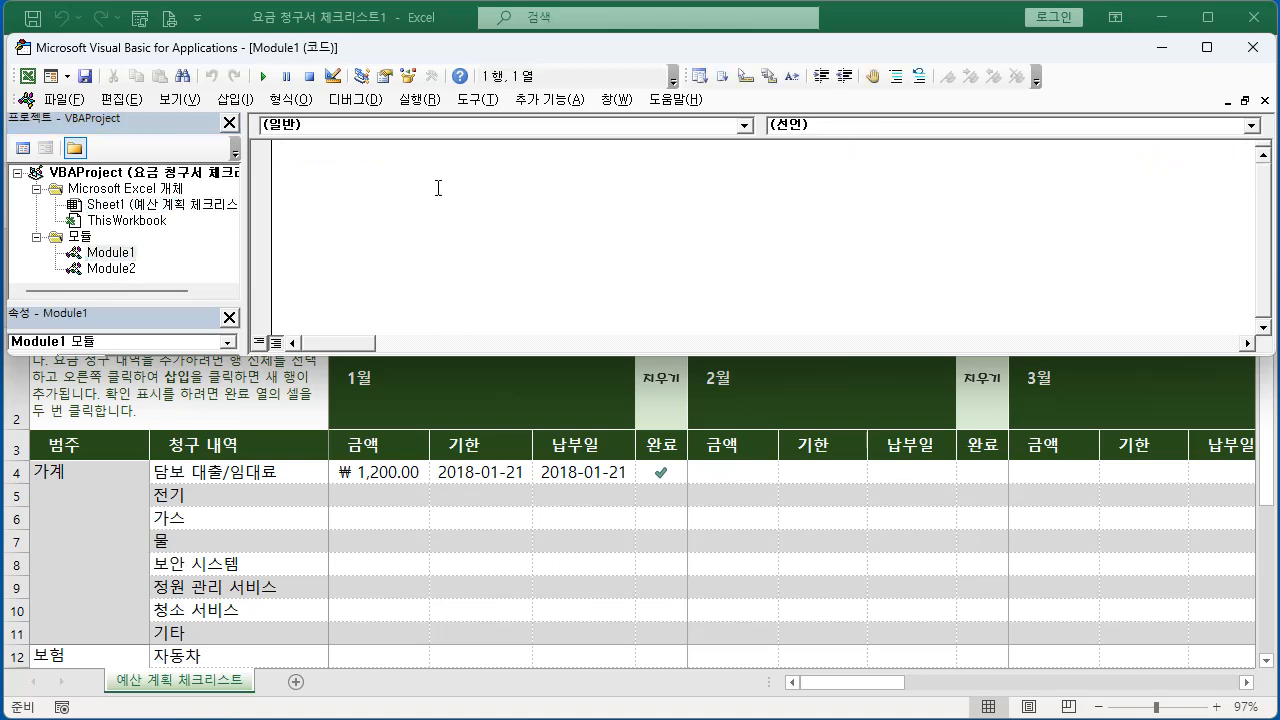
double_click(112, 268)
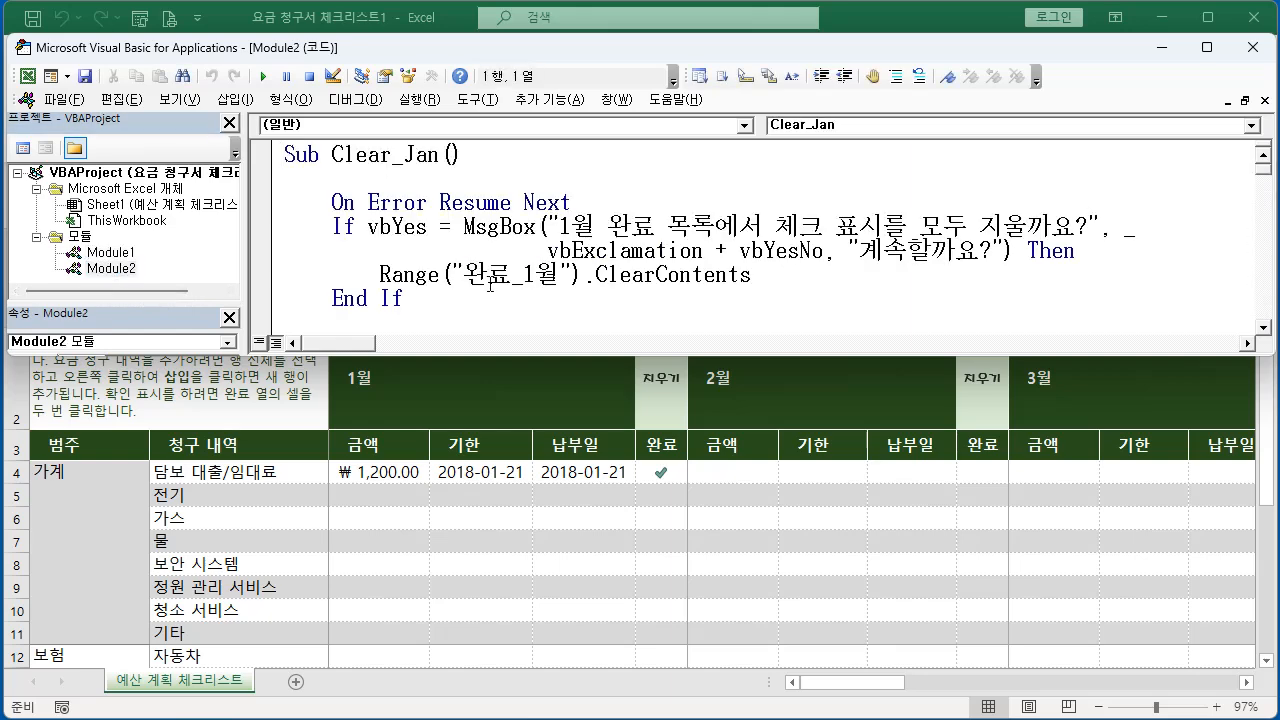
scroll(490, 280, down, 4)
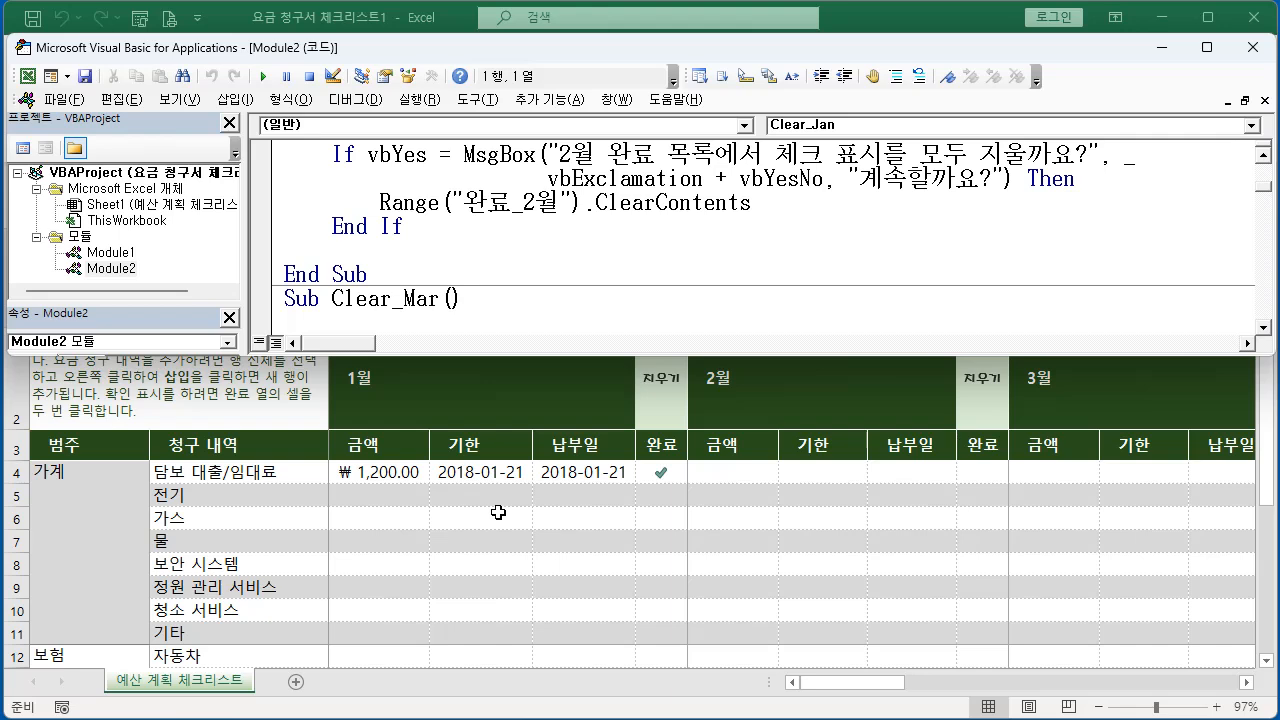
click(1250, 55)
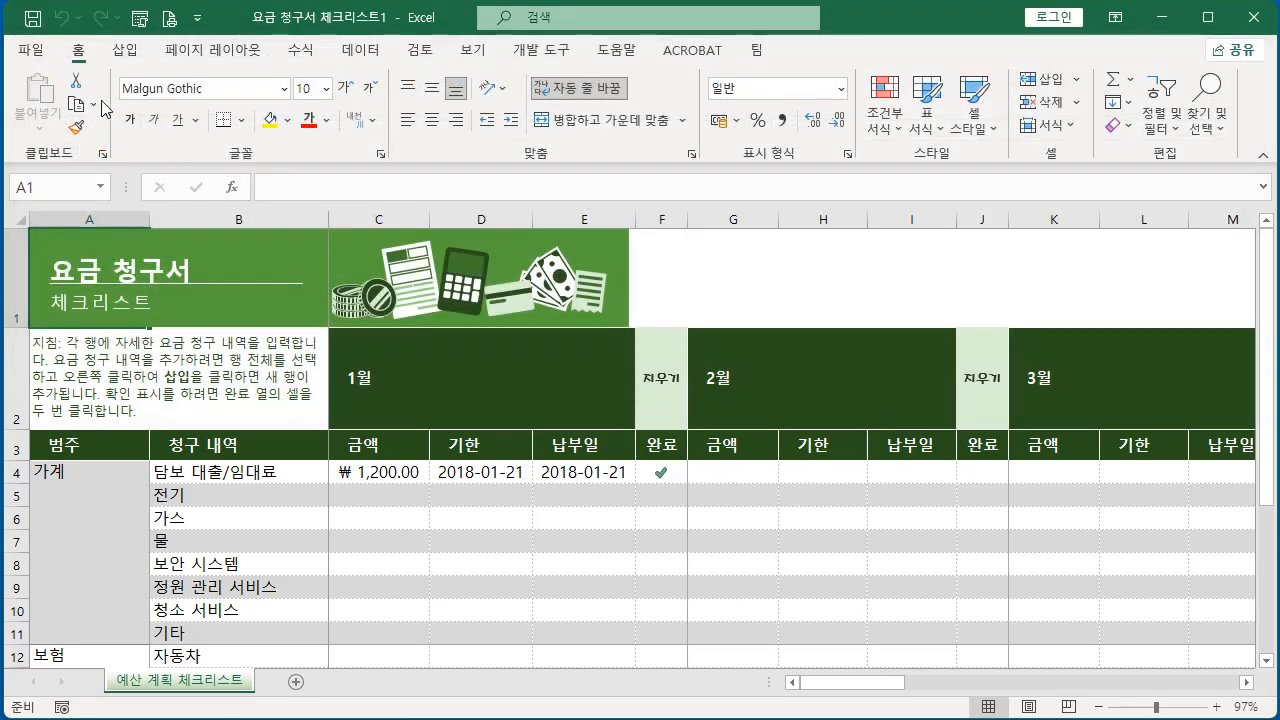
Save the bill checklist in the PIC folder as macro-enabled workbook 요금 청구서 체크리스트1.xlsm and check the file there
click(32, 52)
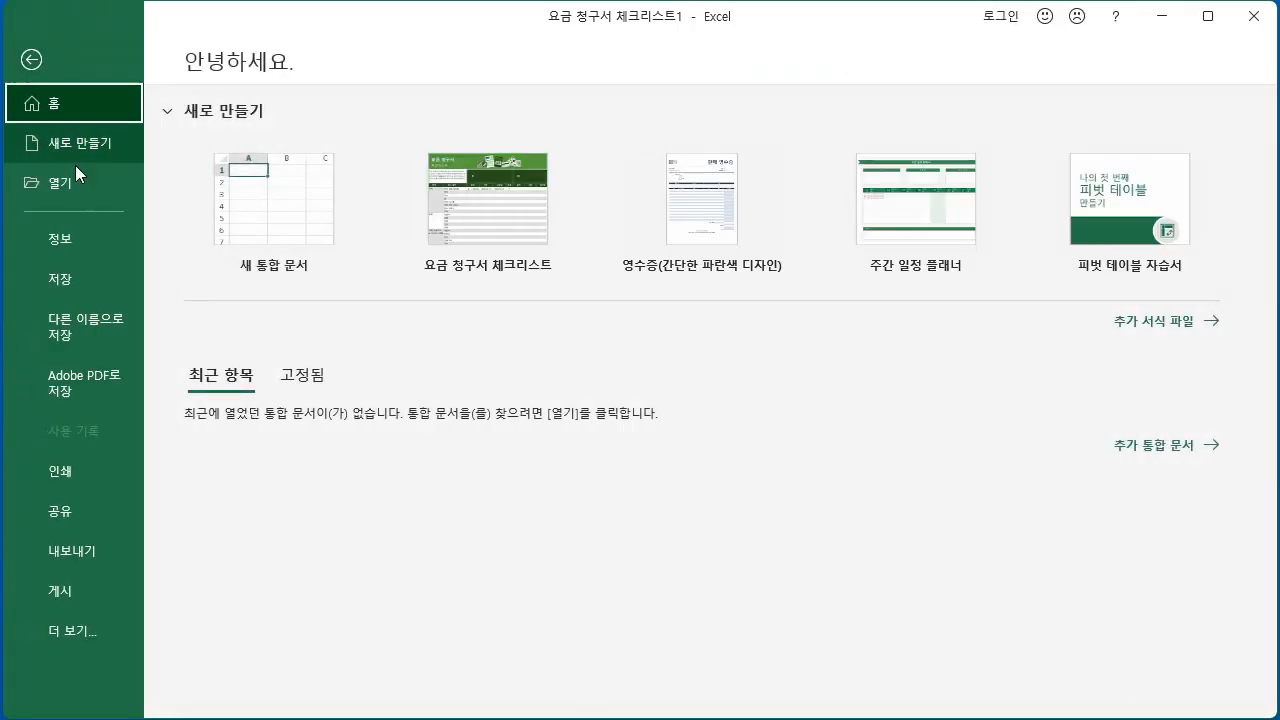
click(97, 323)
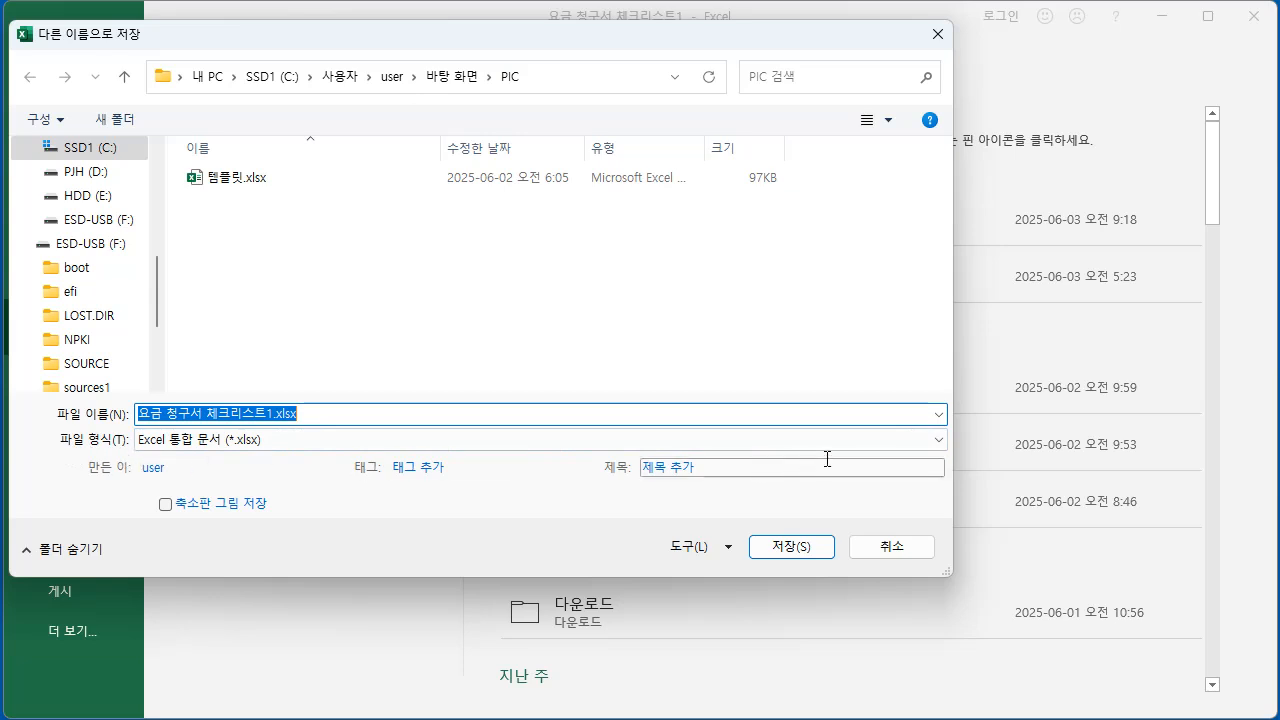
click(937, 440)
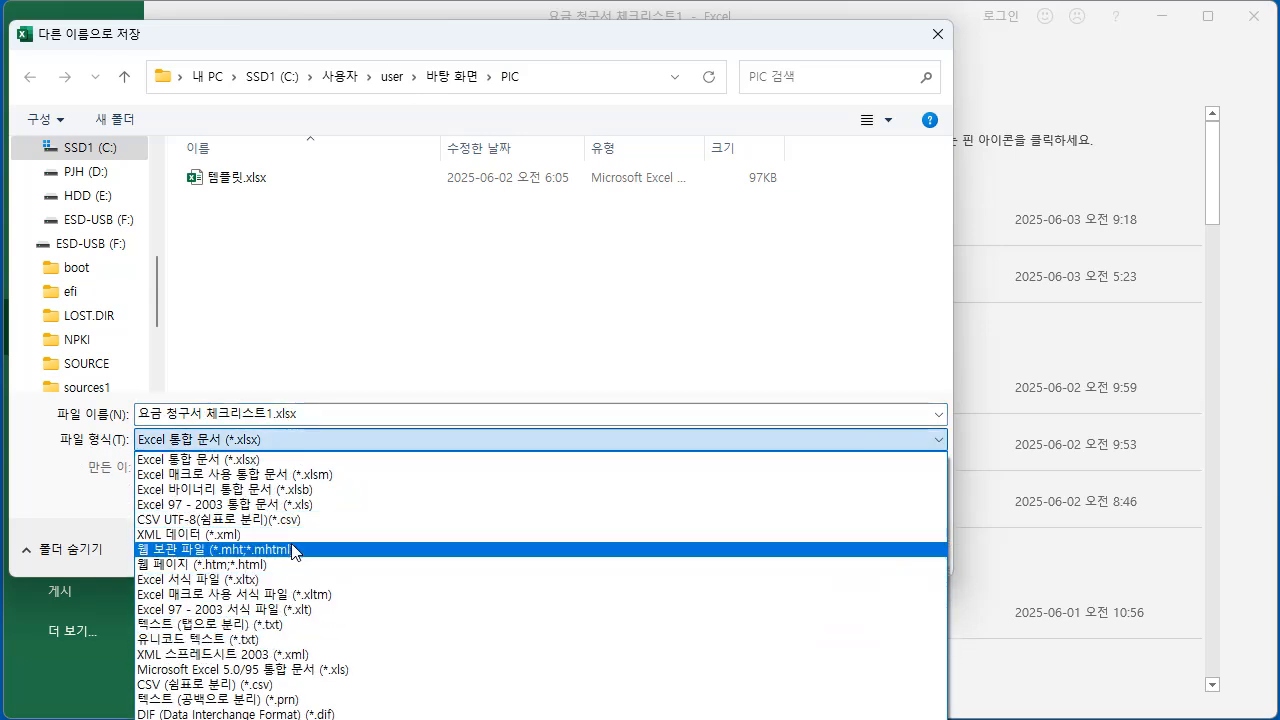
click(307, 474)
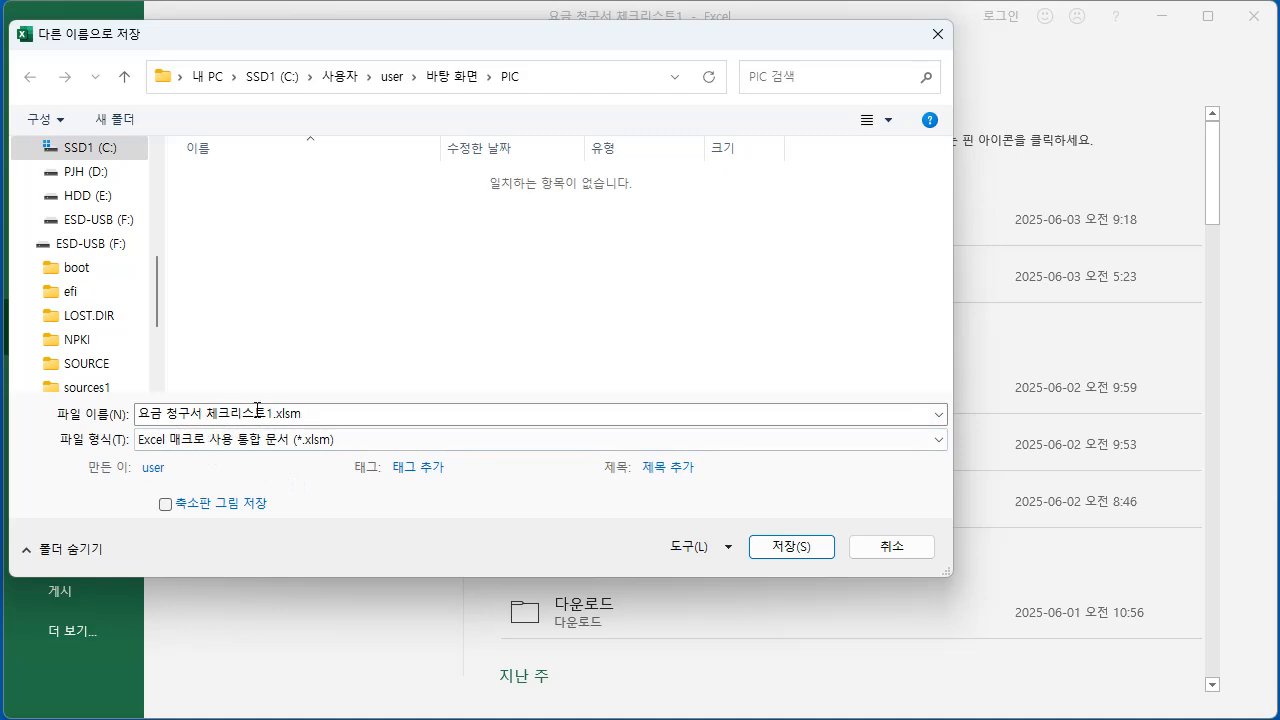
click(779, 548)
click(512, 452)
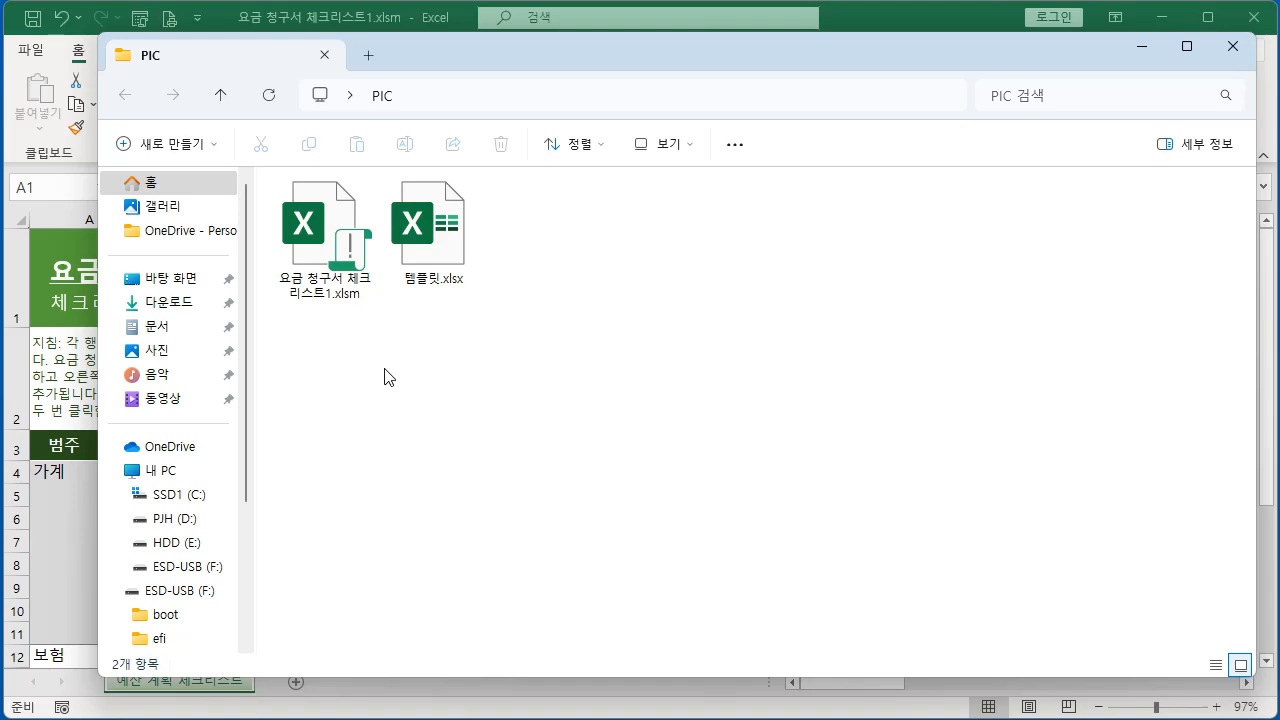
click(1234, 47)
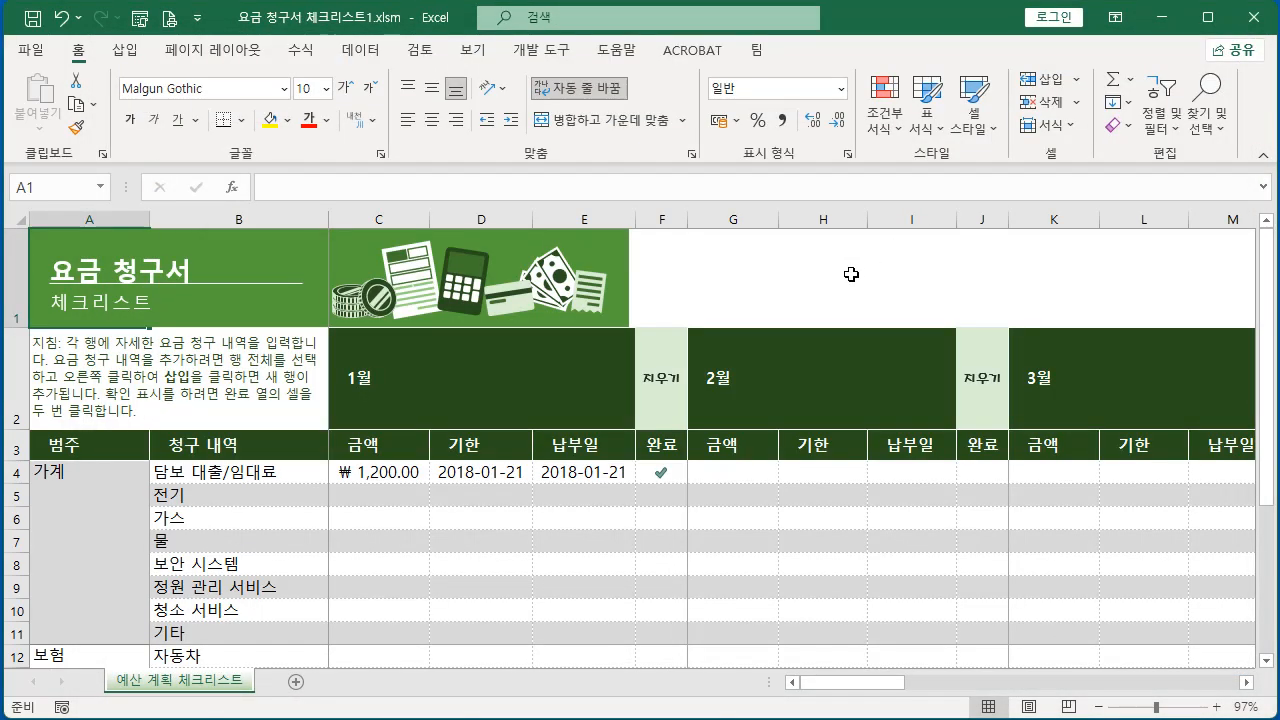